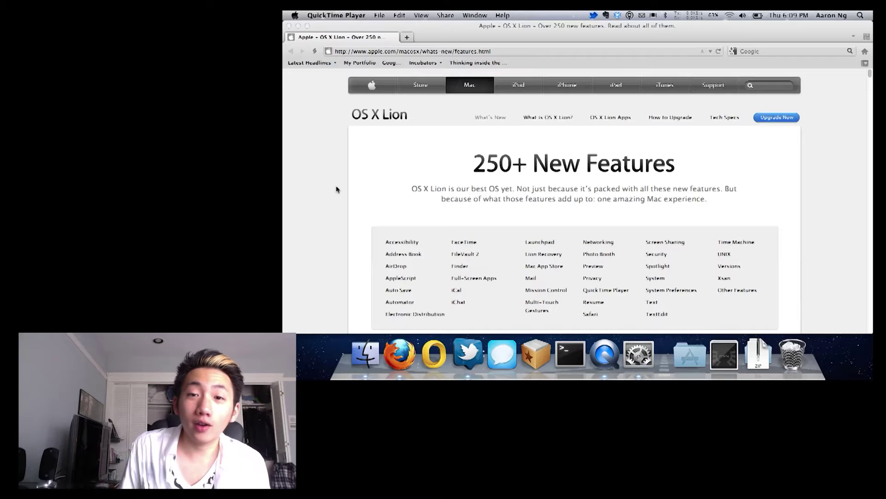
Activate the Firefox OS X Lion features page and scroll through every section to the footer.
left_click(337, 189)
scroll(336, 189, "down", 3)
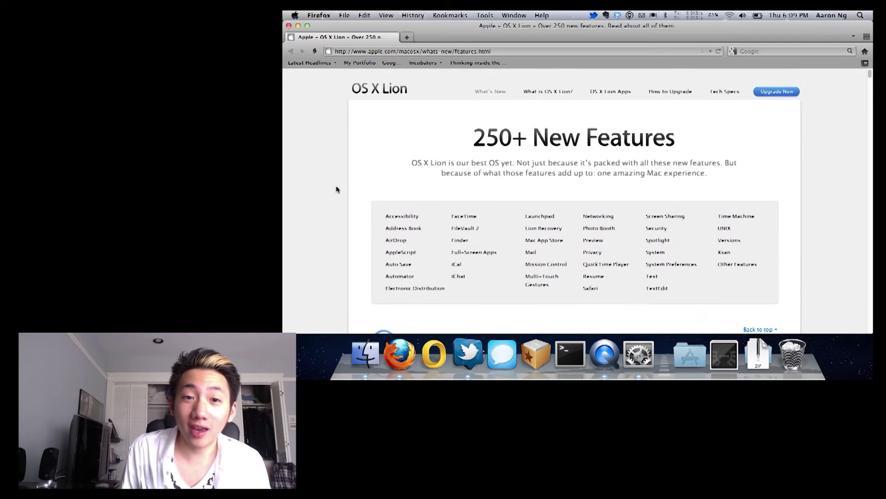
scroll(336, 189, "down", 6)
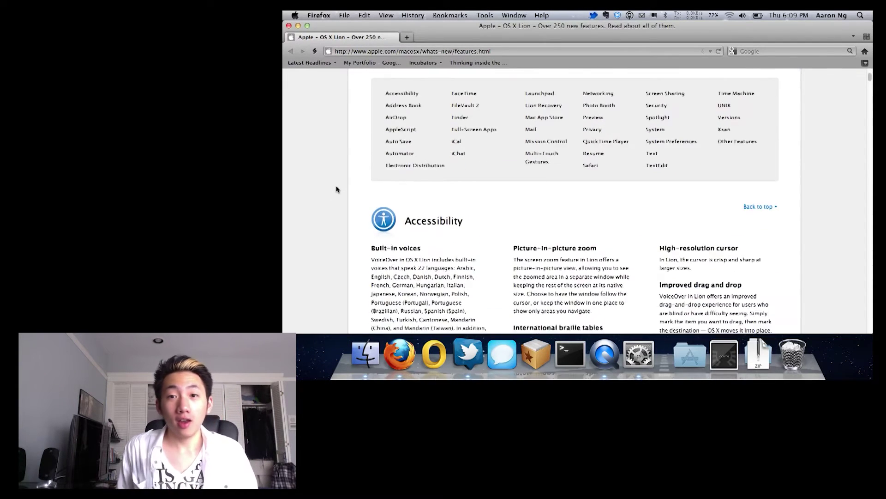
scroll(336, 189, "down", 20)
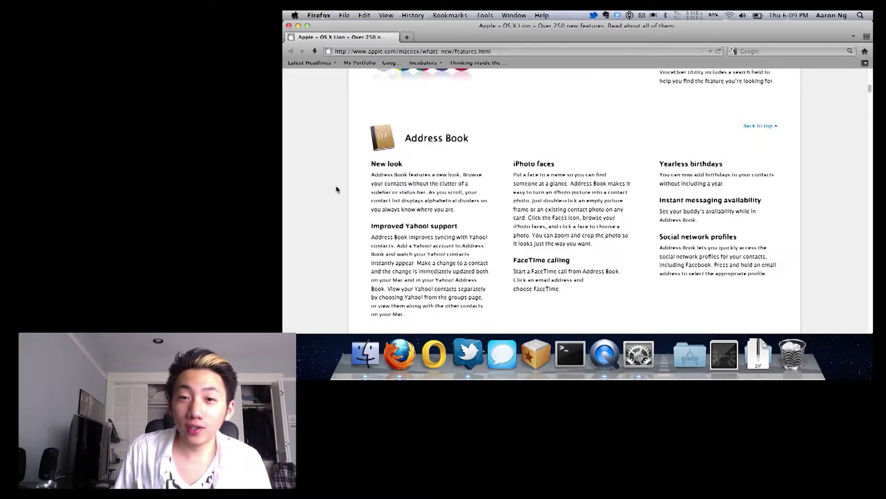
scroll(336, 189, "down", 18)
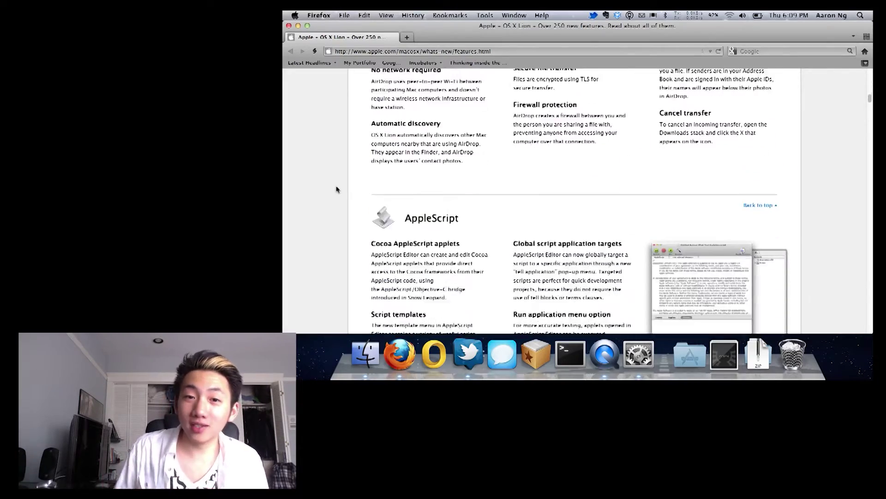
scroll(336, 189, "down", 20)
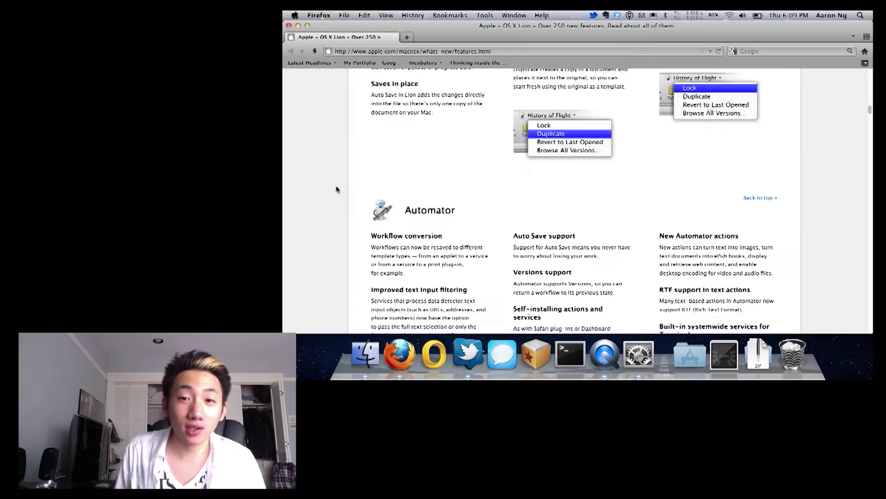
scroll(336, 189, "down", 20)
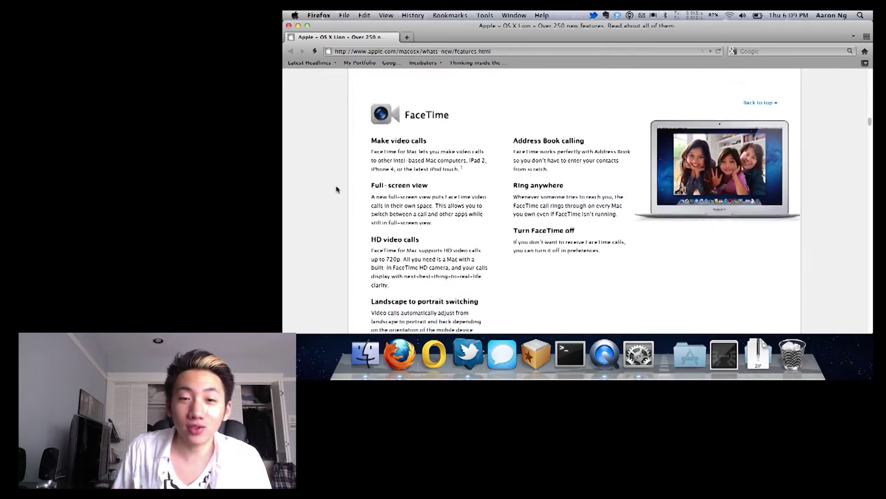
scroll(336, 190, "down", 20)
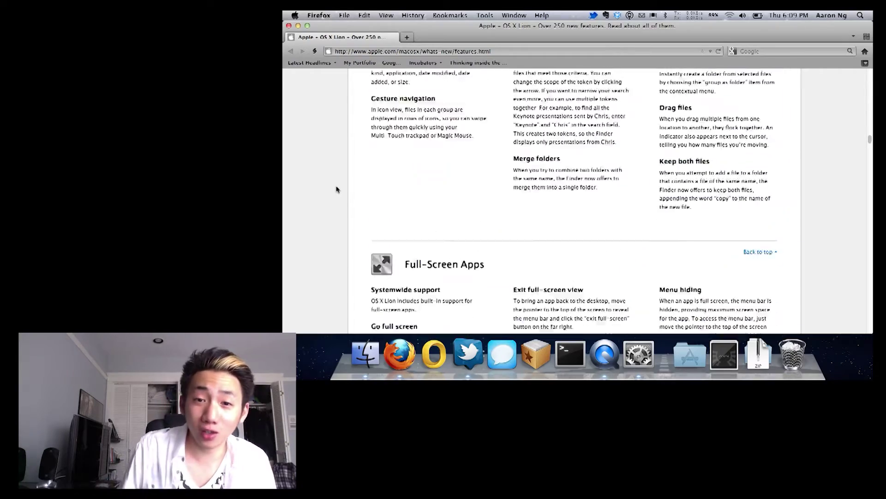
scroll(336, 189, "down", 6)
scroll(355, 217, "down", 12)
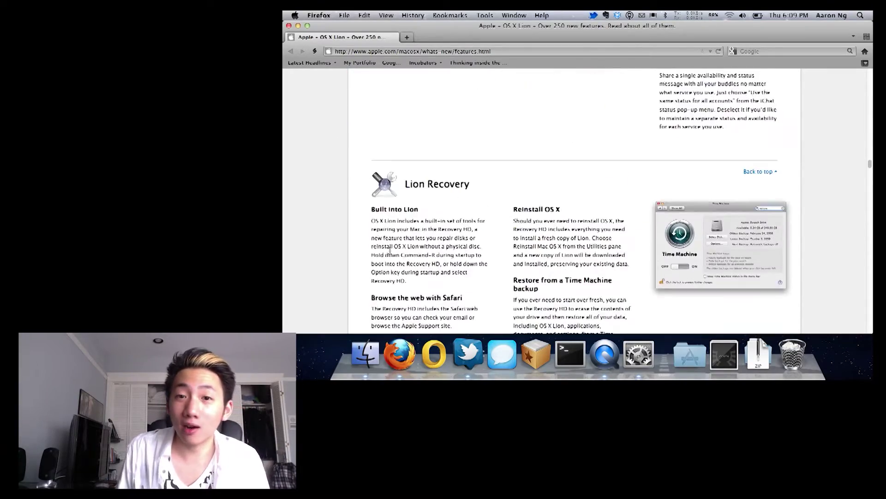
scroll(390, 250, "down", 6)
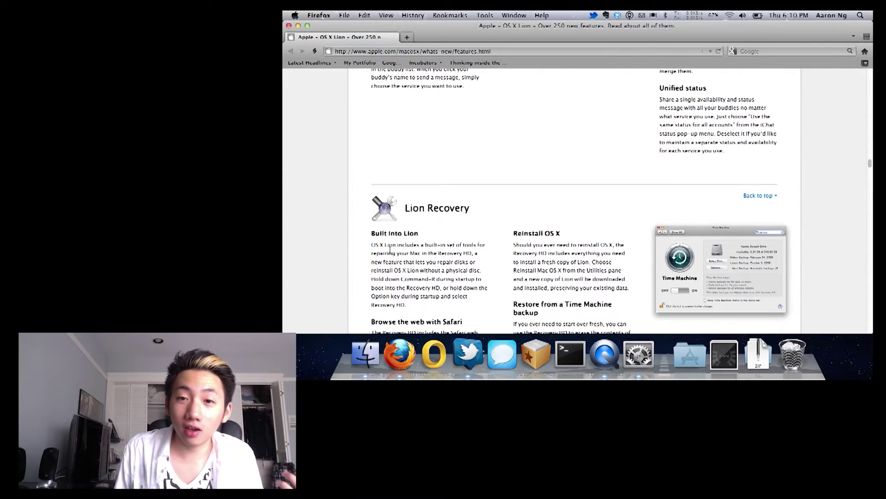
scroll(390, 253, "down", 2)
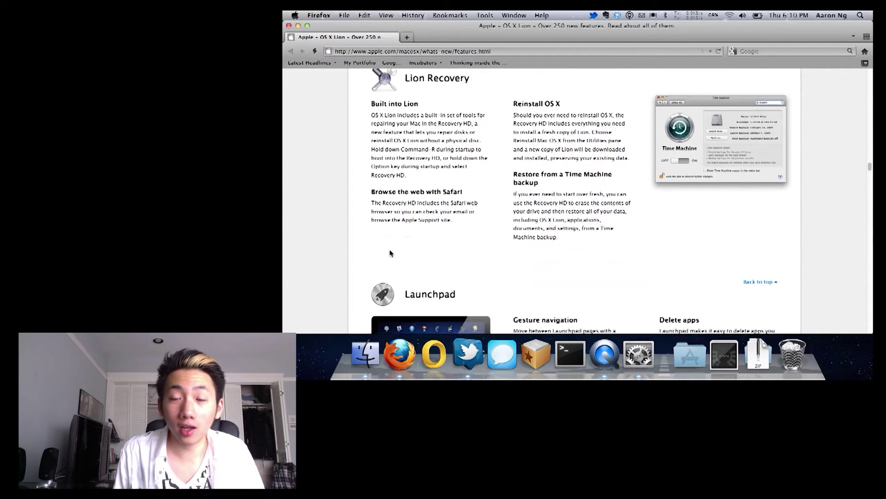
scroll(390, 252, "down", 7)
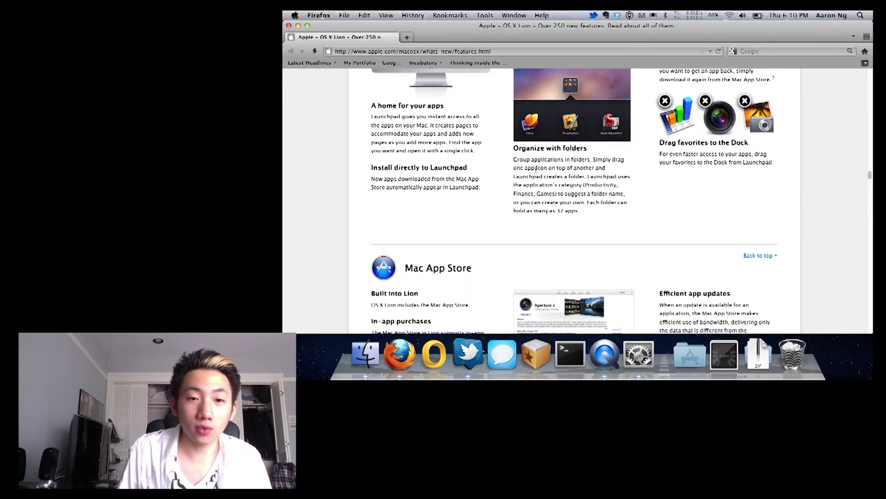
scroll(536, 168, "down", 5)
scroll(536, 172, "down", 20)
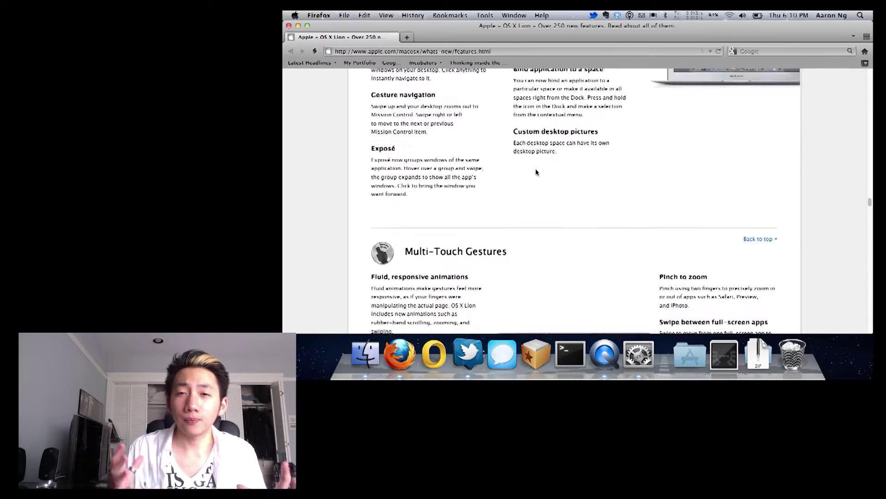
scroll(536, 170, "up", 20)
scroll(535, 168, "down", 20)
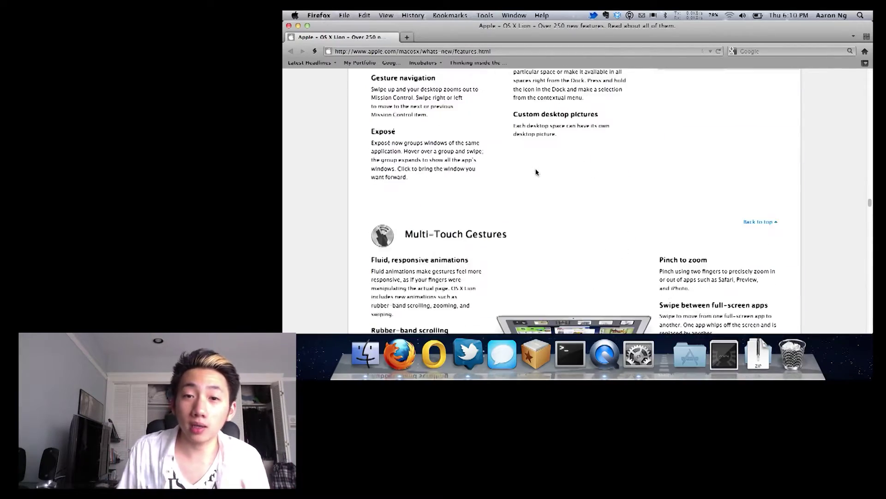
scroll(535, 172, "down", 20)
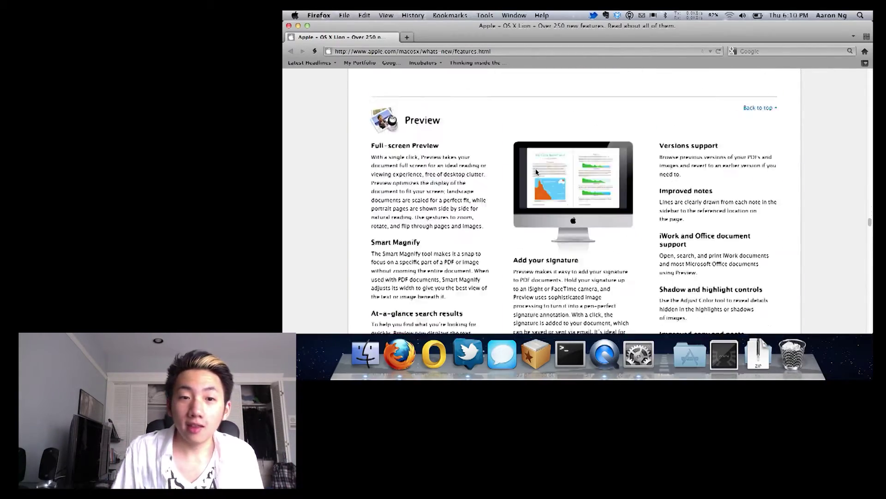
scroll(535, 170, "down", 20)
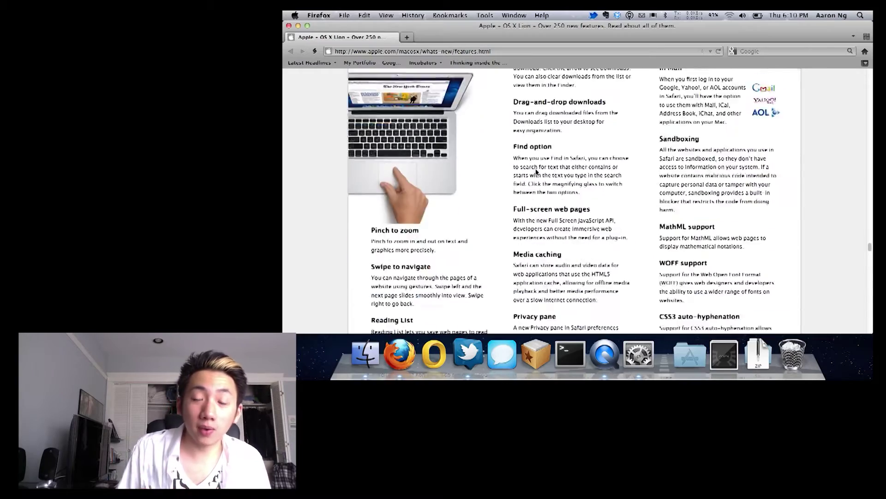
scroll(536, 171, "down", 20)
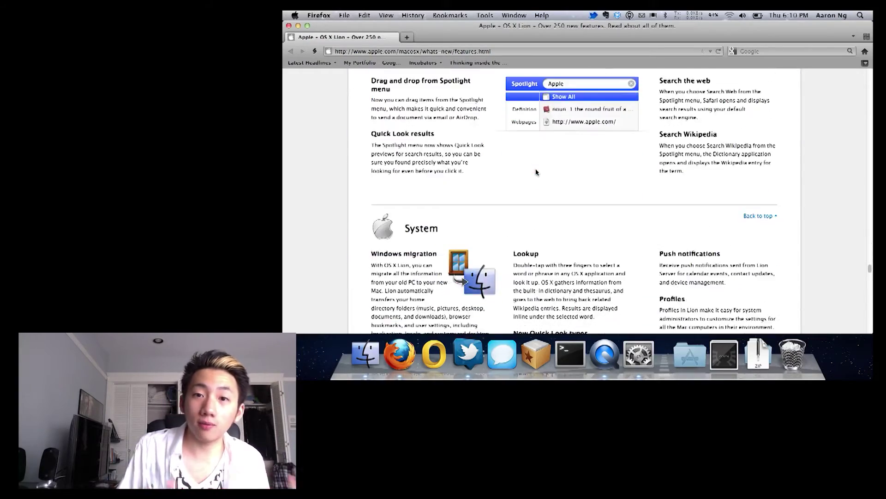
scroll(536, 171, "down", 20)
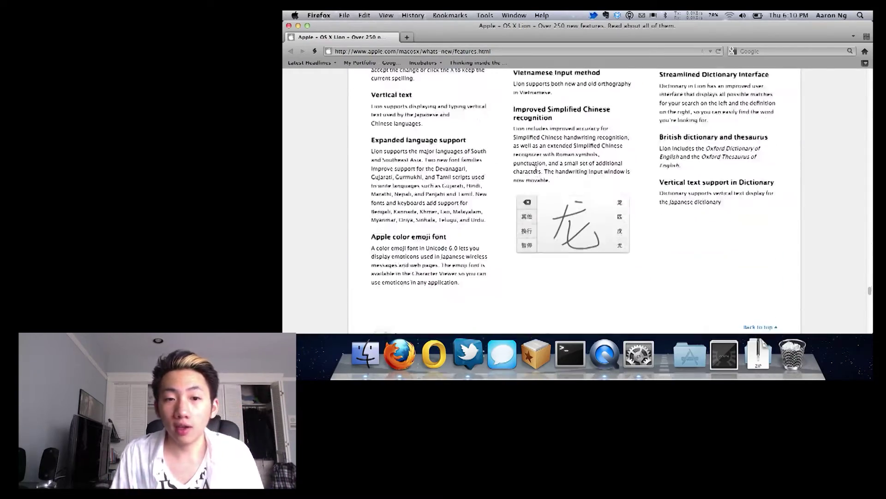
scroll(536, 171, "down", 20)
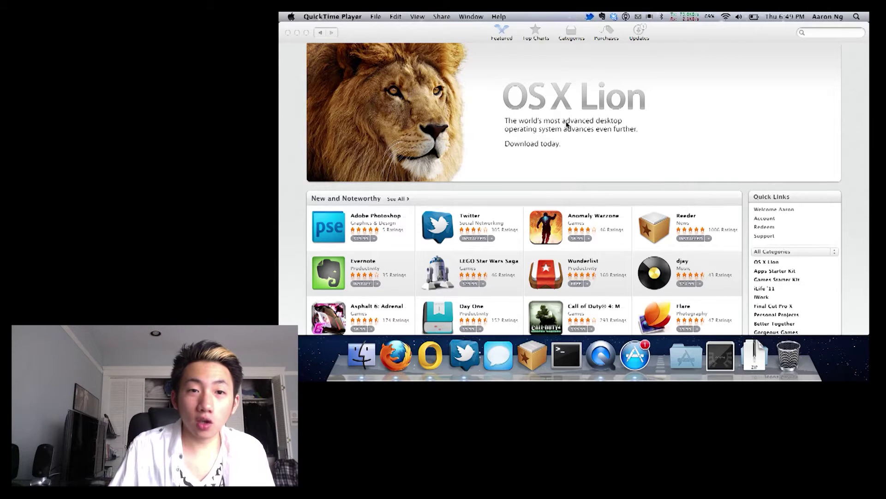
Open the OS X Lion product page in the App Store.
left_click(545, 106)
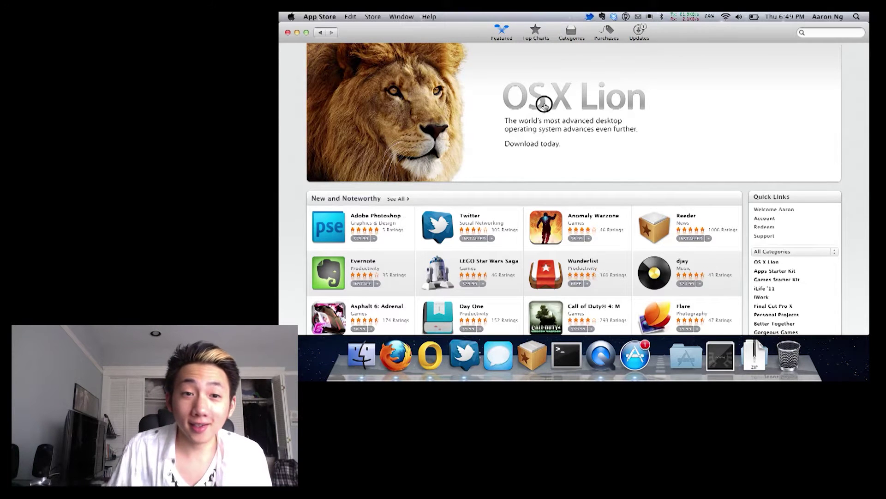
left_click(545, 105)
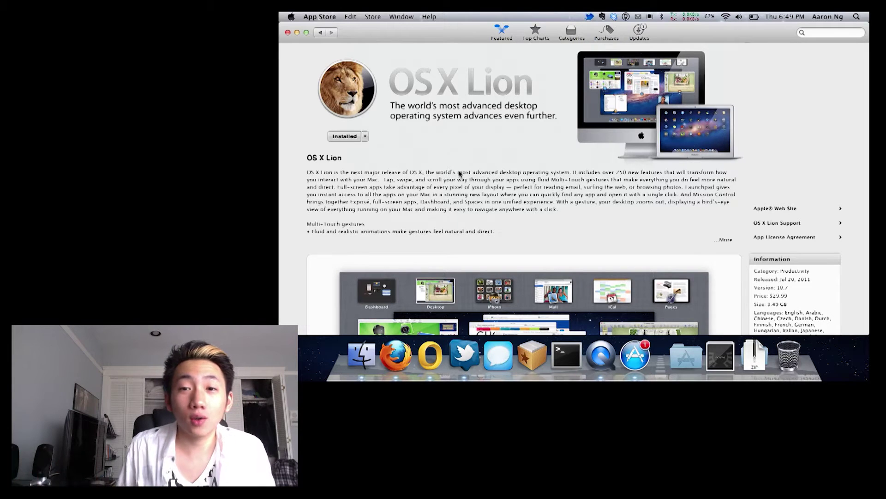
left_click_drag(457, 174, 519, 174)
scroll(571, 174, "down", 3)
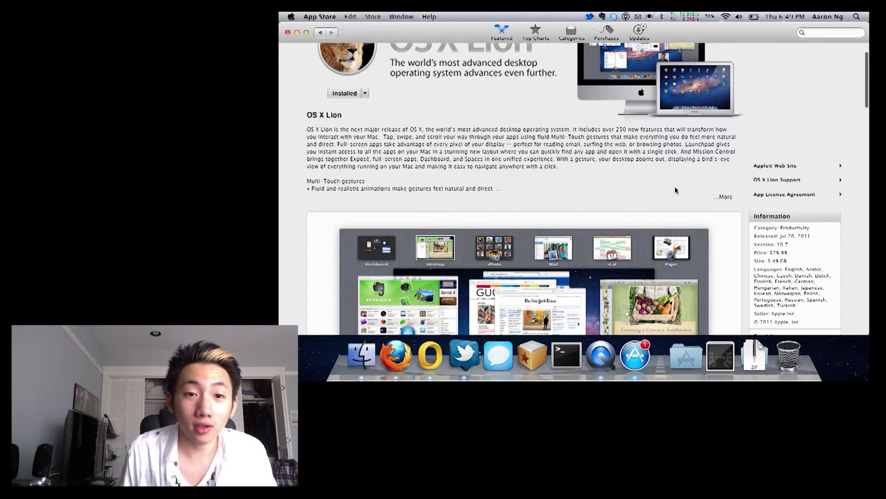
Expand the full OS X Lion description and read down through it.
left_click(722, 197)
scroll(661, 175, "down", 3)
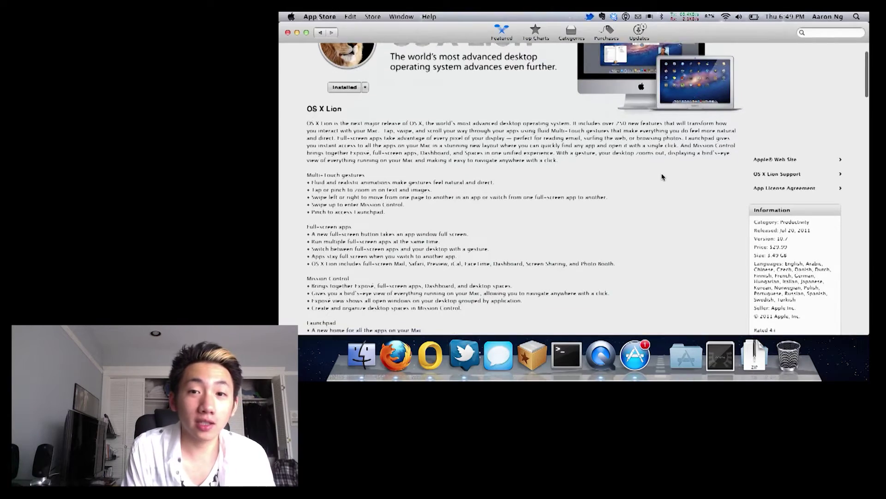
scroll(661, 175, "down", 5)
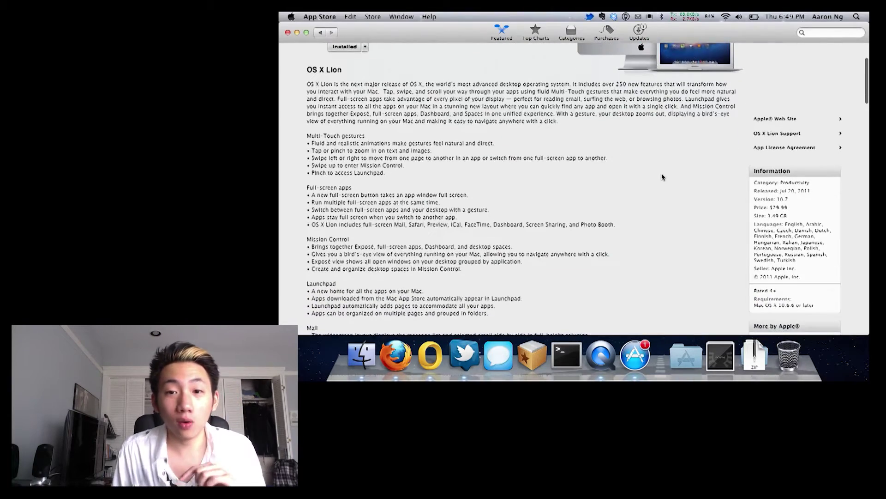
scroll(662, 175, "down", 5)
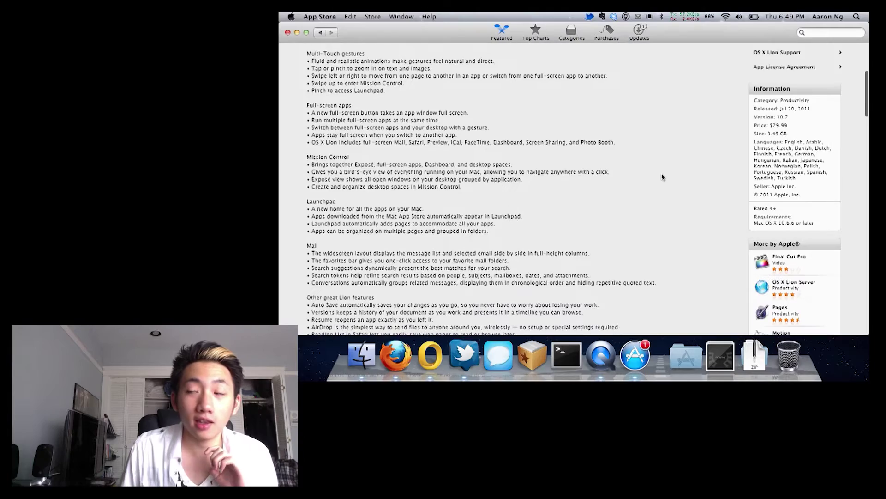
scroll(662, 176, "down", 5)
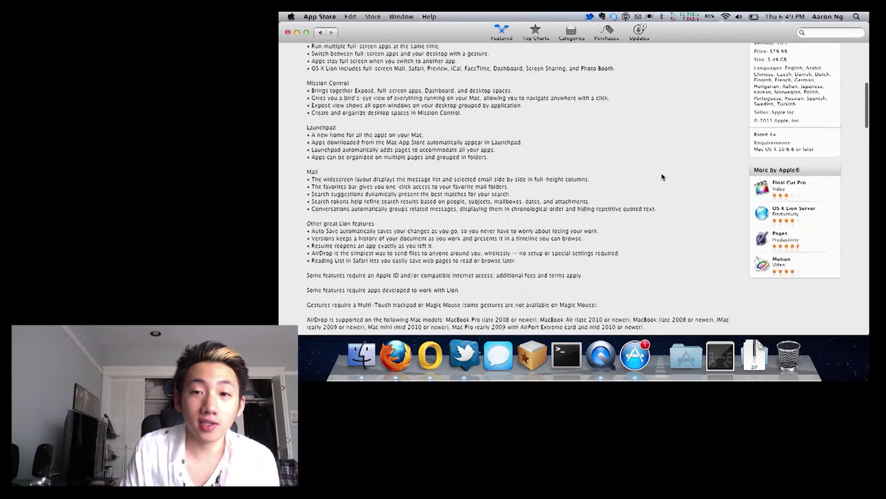
scroll(661, 177, "down", 6)
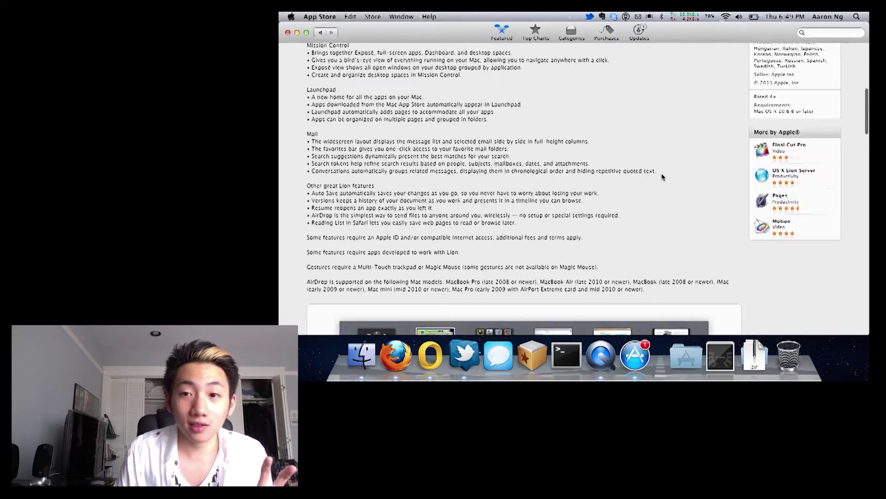
scroll(661, 173, "down", 12)
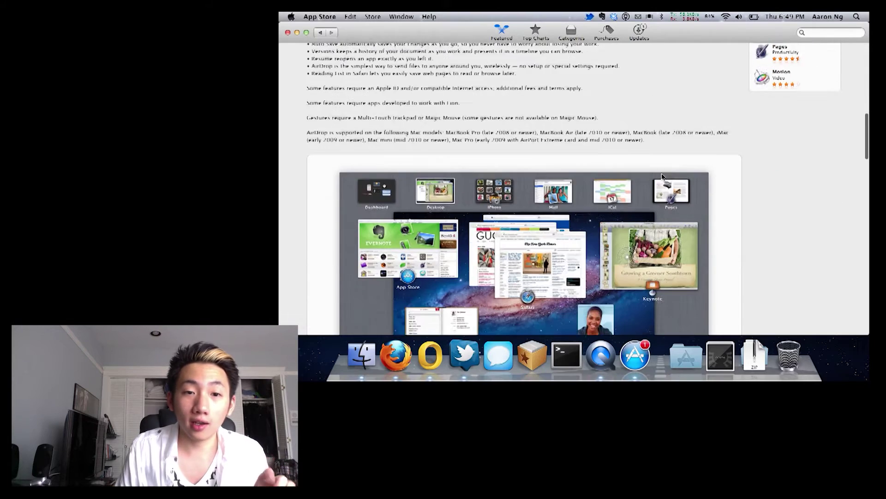
scroll(662, 175, "down", 5)
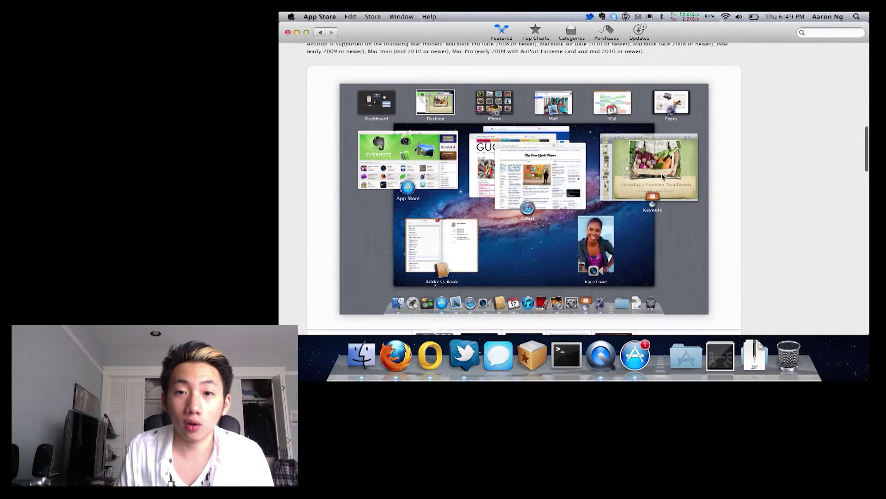
scroll(661, 176, "up", 2)
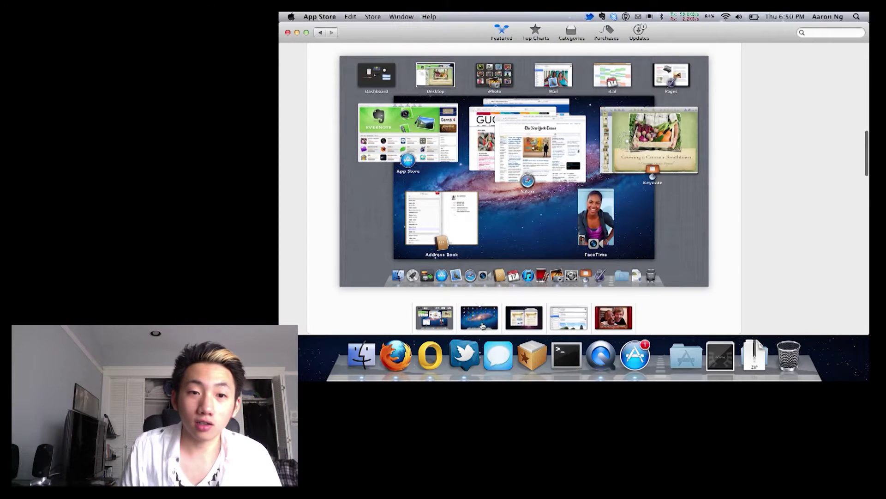
Preview the Launchpad, Mail and Photo Booth screenshots, ending back on Mail.
left_click(483, 325)
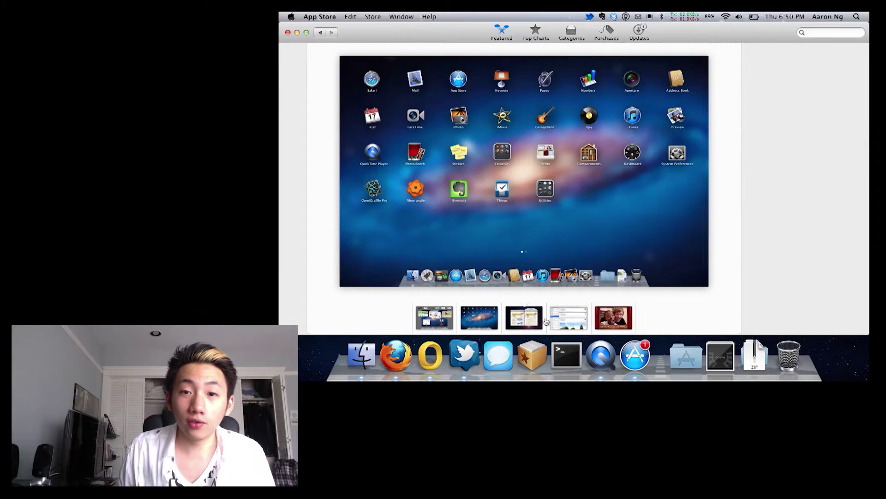
left_click(563, 320)
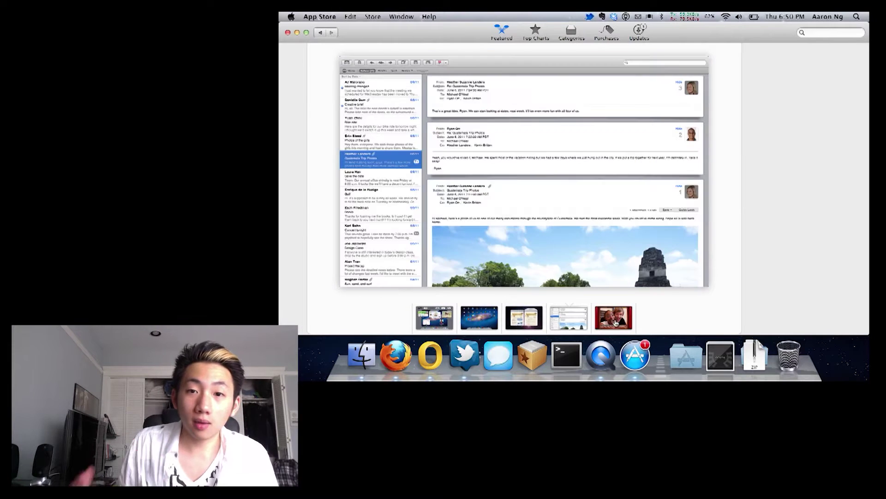
left_click(617, 322)
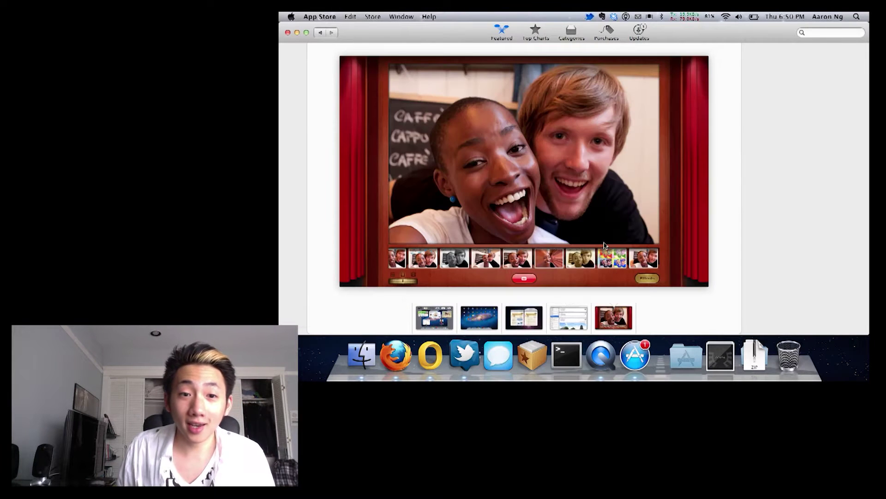
left_click(572, 328)
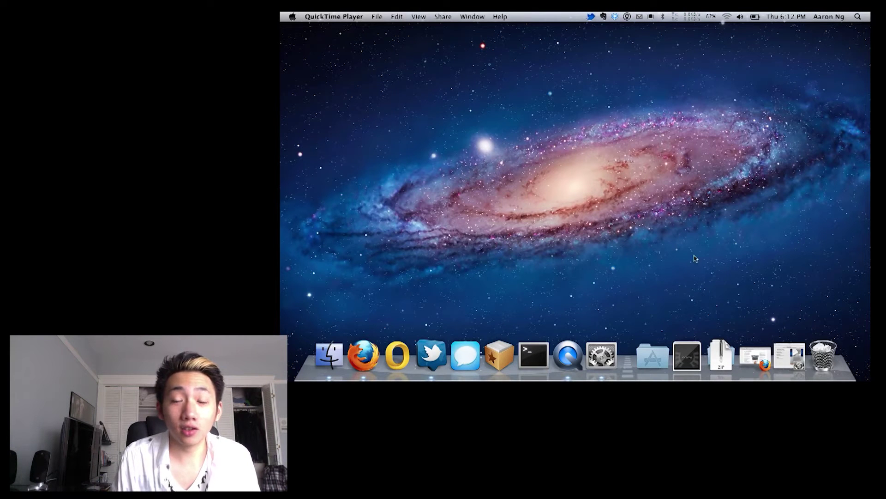
Bring the Firefox Lion page and the Trackpad preferences window back from the Dock.
left_click(755, 356)
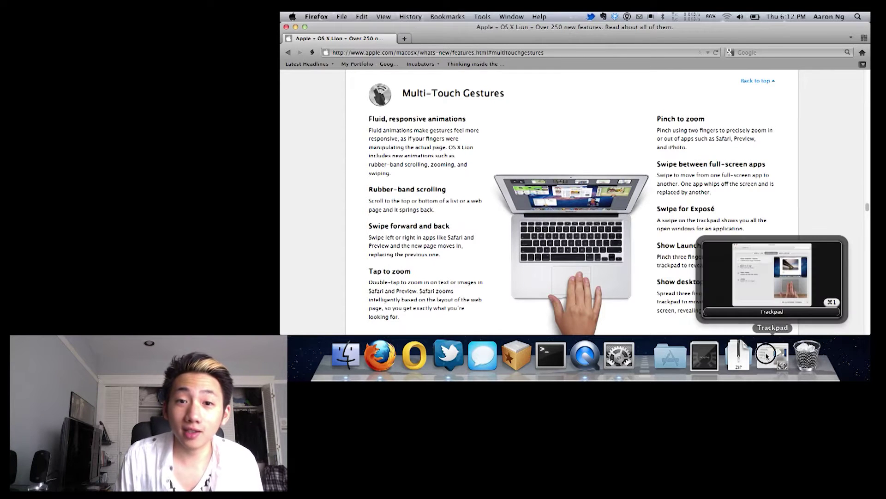
left_click(765, 356)
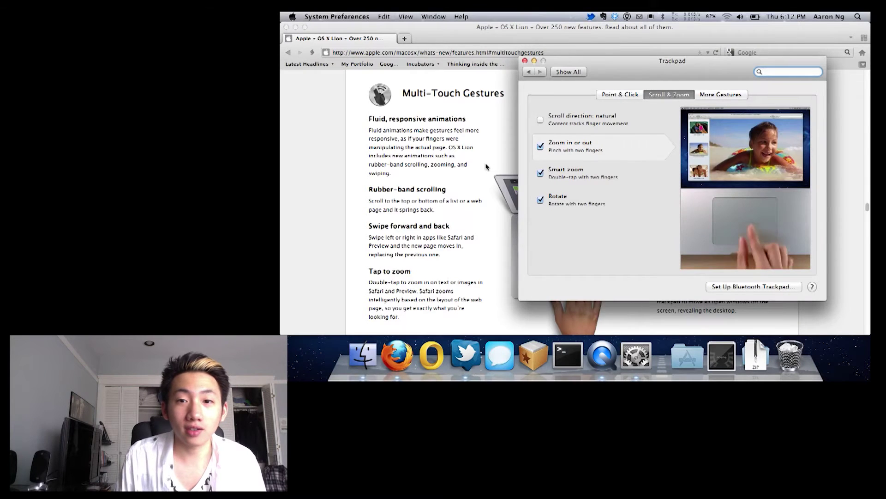
scroll(486, 167, "down", 3)
scroll(486, 166, "up", 3)
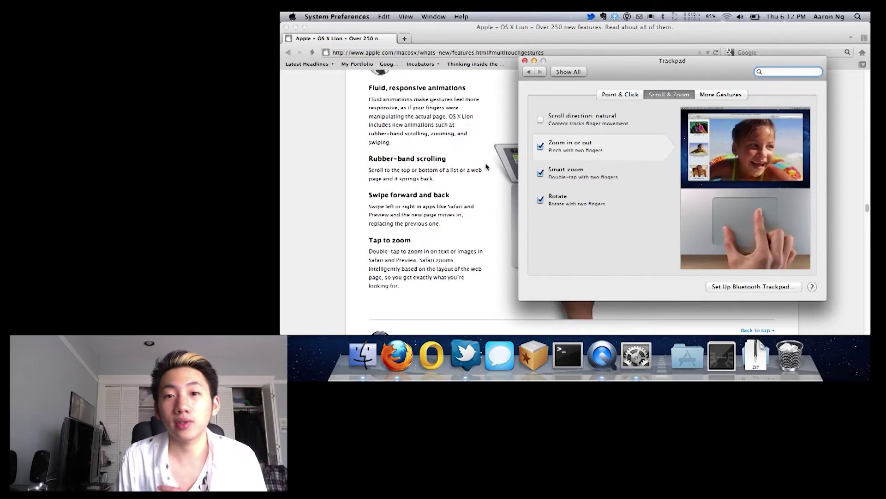
Turn natural scrolling on and then off, testing the scroll direction each time.
left_click(541, 120)
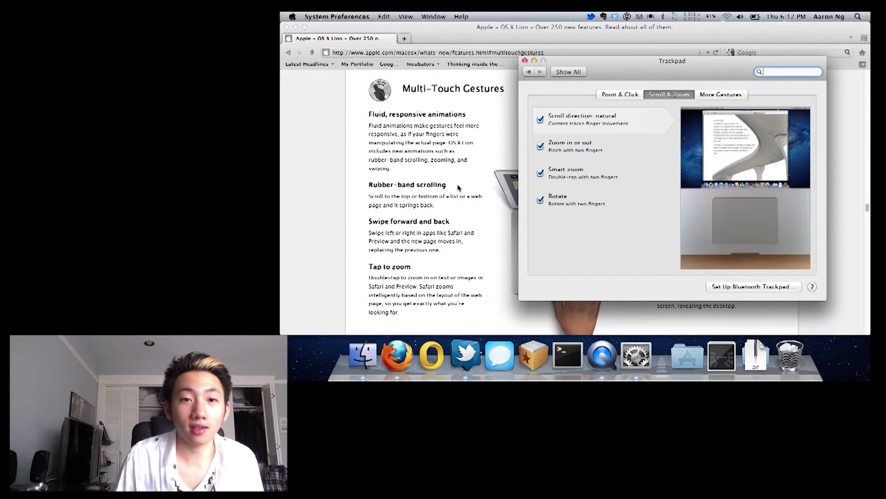
scroll(458, 188, "down", 5)
scroll(458, 188, "up", 5)
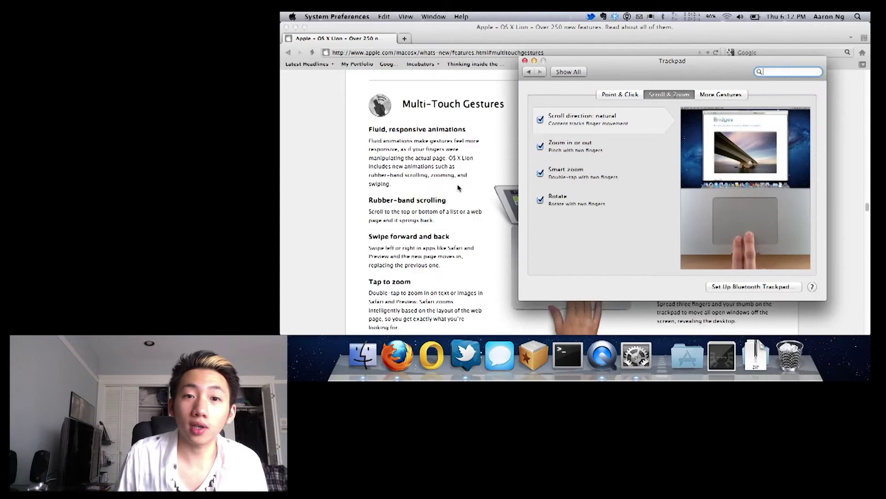
left_click(540, 121)
scroll(475, 169, "up", 5)
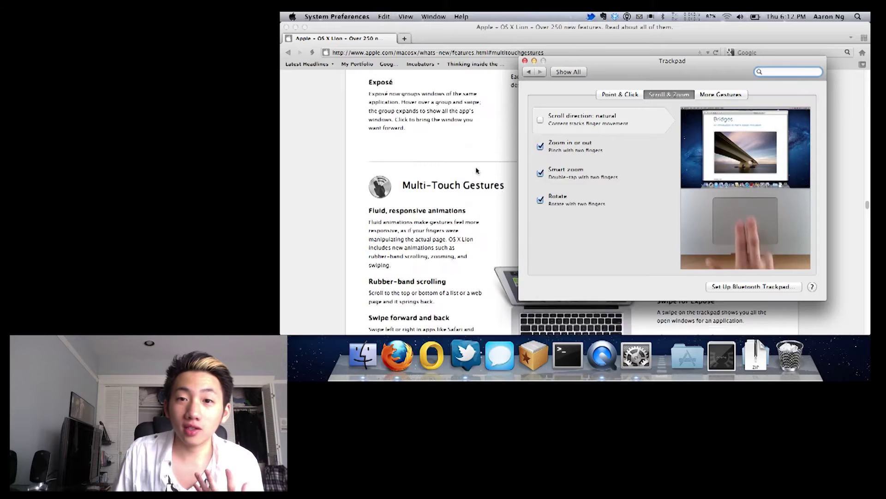
scroll(476, 171, "down", 5)
scroll(475, 169, "up", 2)
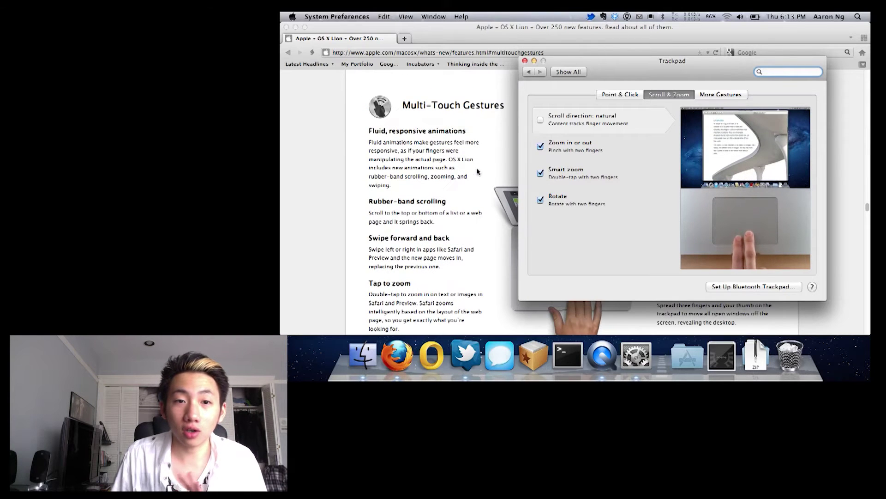
Re-enable natural scrolling and test how the page scrolls with it.
left_click(540, 120)
scroll(467, 167, "up", 3)
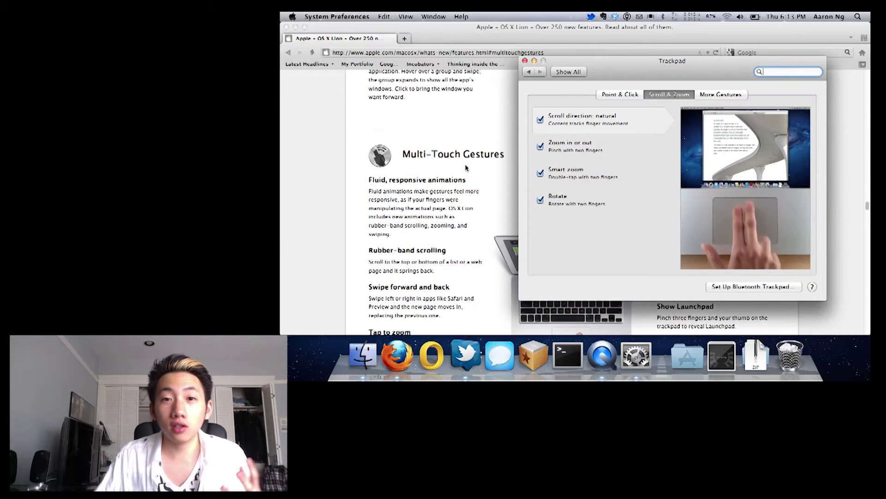
scroll(466, 167, "down", 5)
scroll(466, 167, "up", 1)
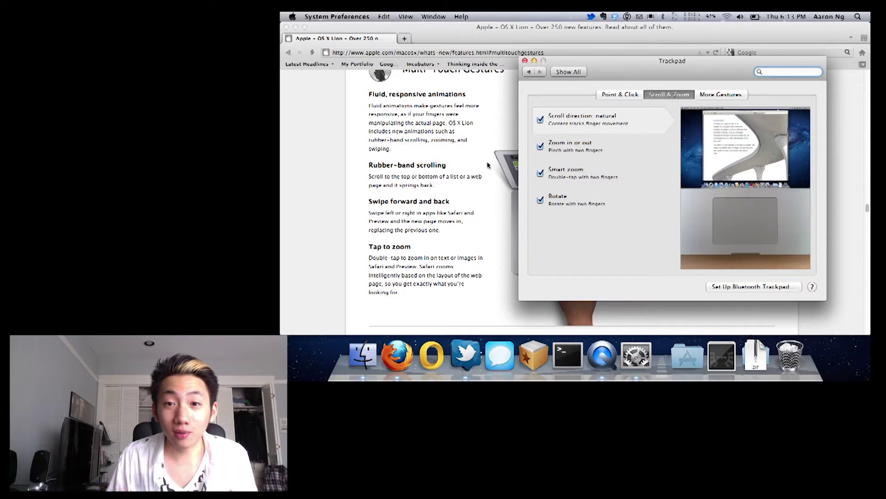
scroll(487, 165, "down", 10)
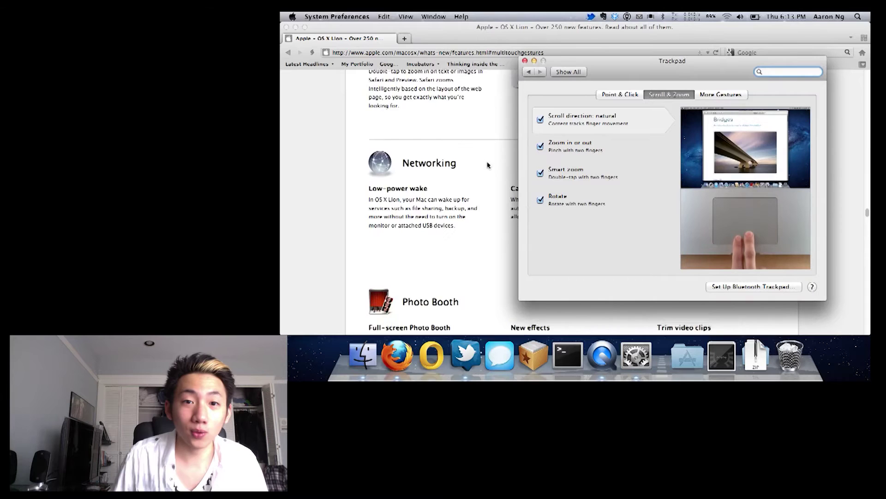
scroll(487, 165, "up", 8)
scroll(488, 165, "up", 3)
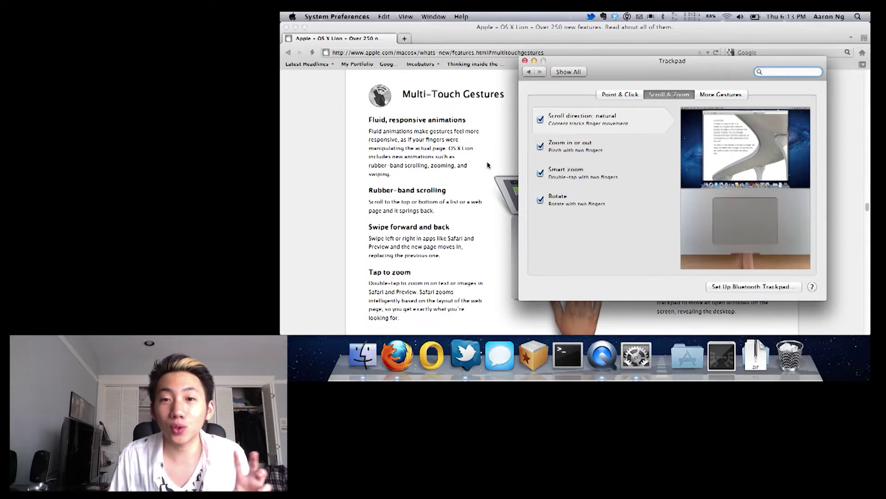
scroll(462, 189, "down", 5)
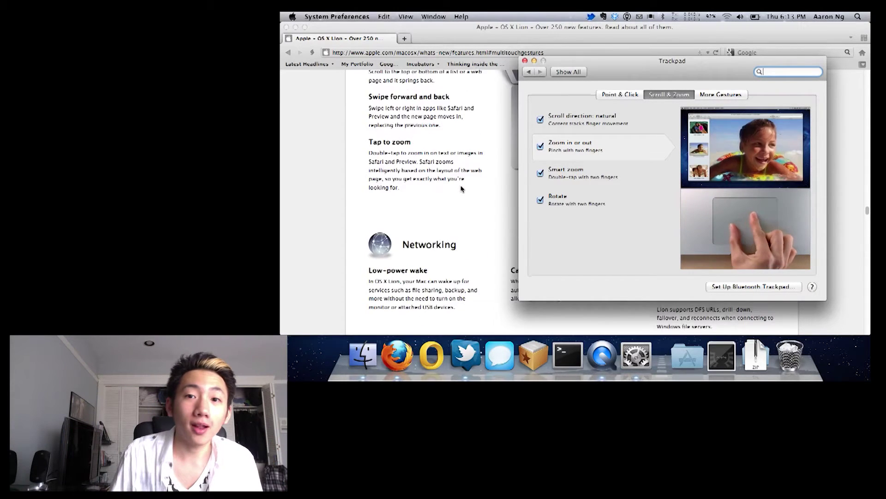
scroll(461, 189, "up", 5)
Leave natural scrolling off and show the More Gestures settings.
left_click(540, 119)
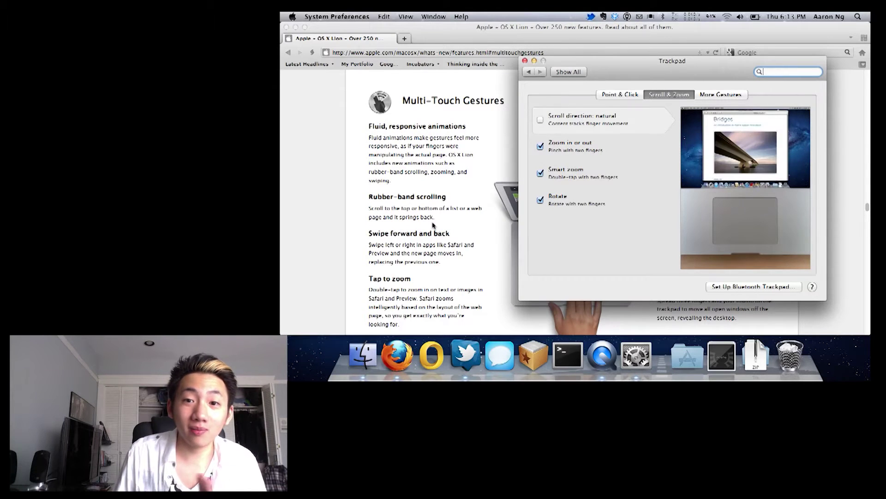
scroll(433, 225, "up", 10)
scroll(433, 225, "down", 10)
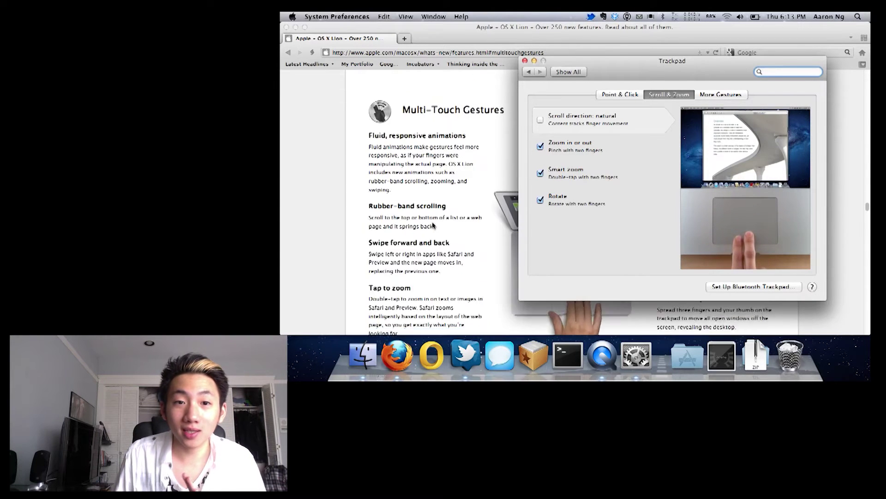
scroll(433, 224, "down", 2)
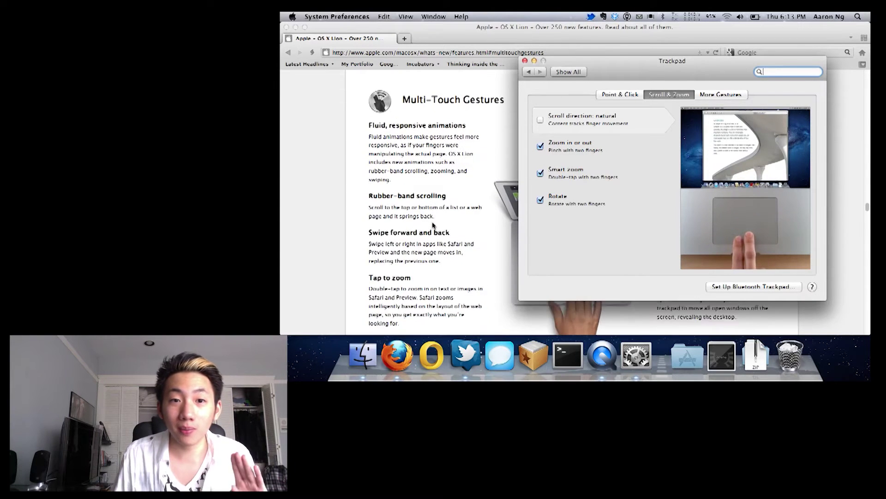
left_click(710, 95)
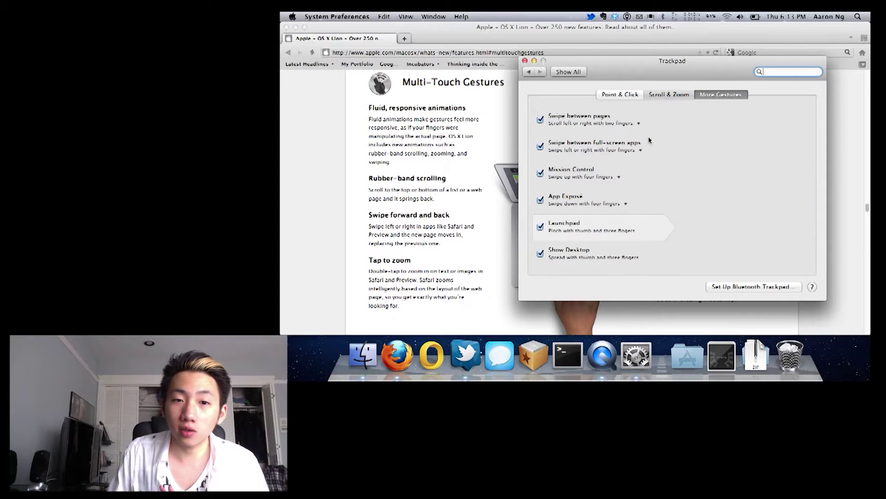
Switch back to the Scroll & Zoom tab of the Trackpad pane.
left_click(669, 95)
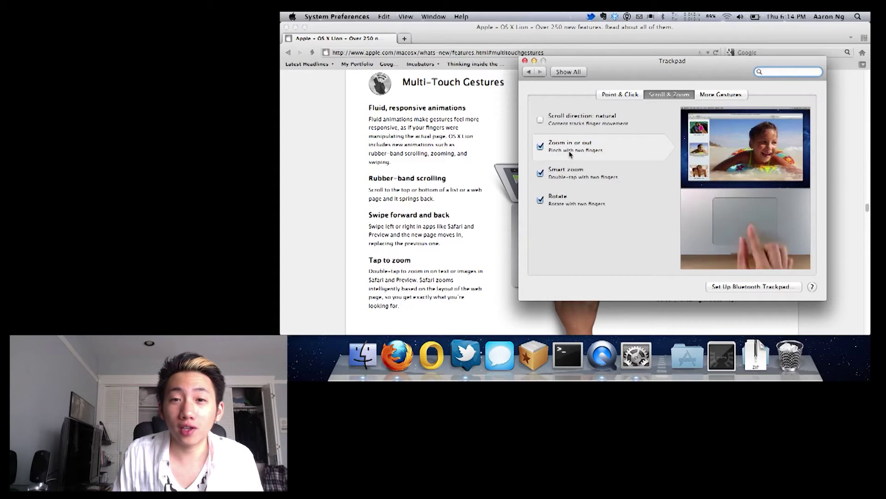
Review finger-count pop-ups for full-screen apps, page swiping and App Exposé, keeping defaults.
left_click(698, 94)
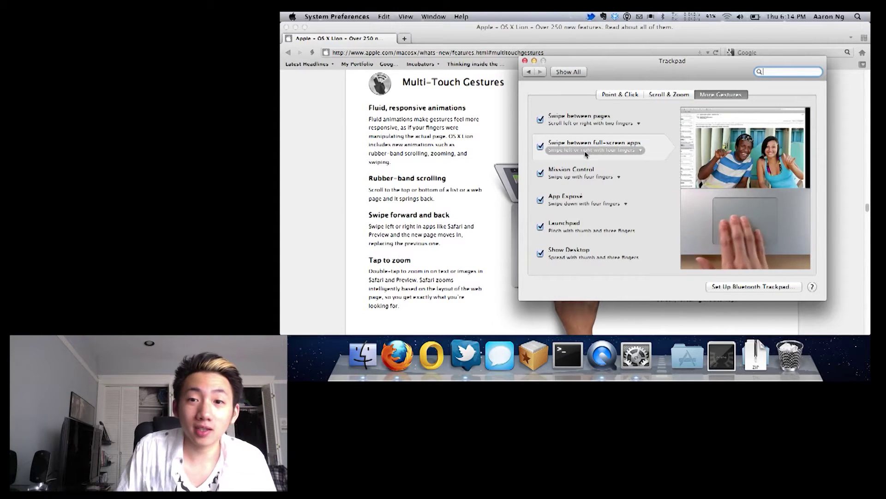
left_click(586, 151)
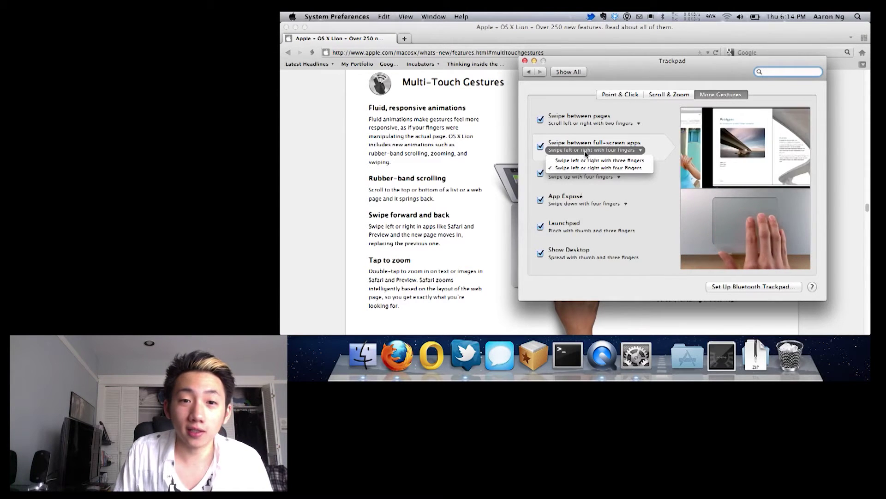
left_click(586, 150)
left_click(599, 123)
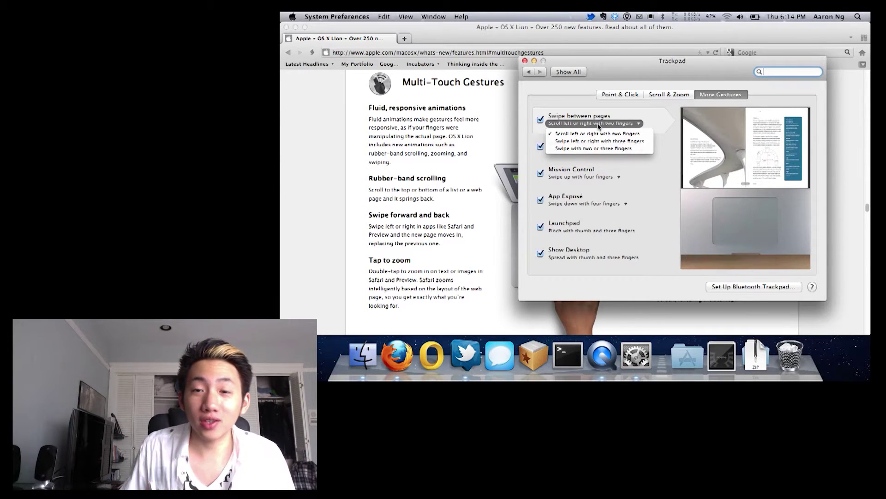
left_click(599, 126)
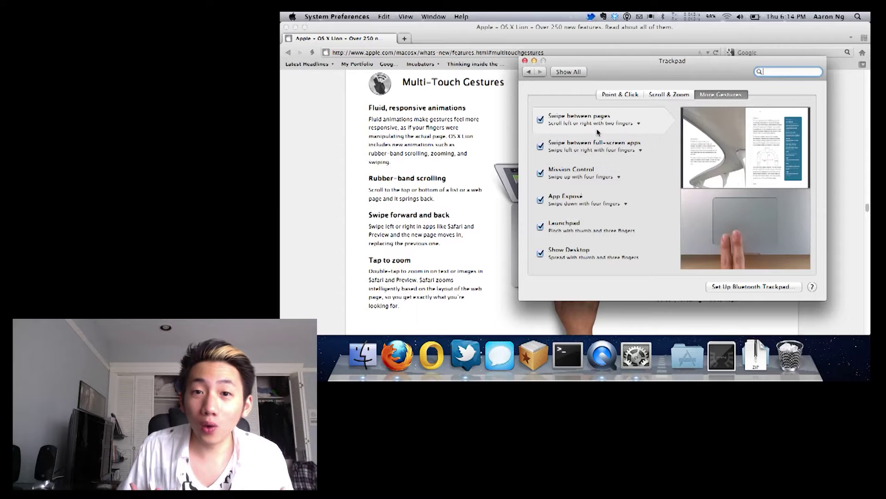
left_click(588, 204)
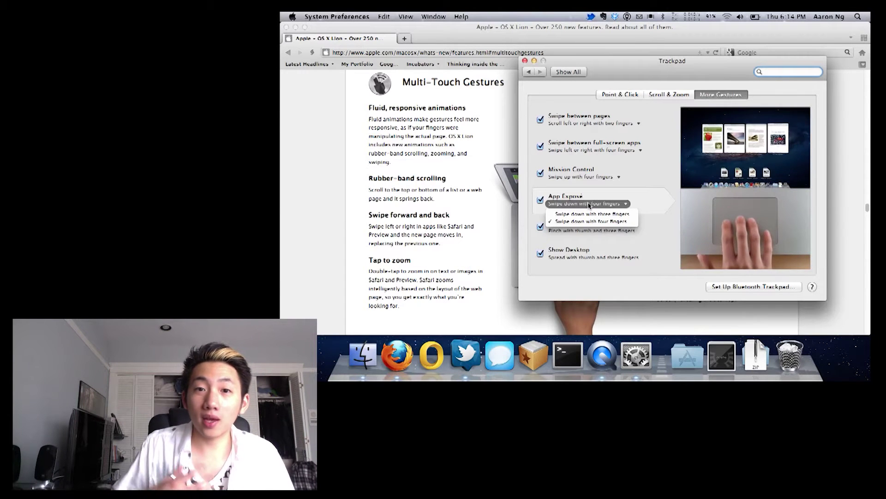
left_click(588, 204)
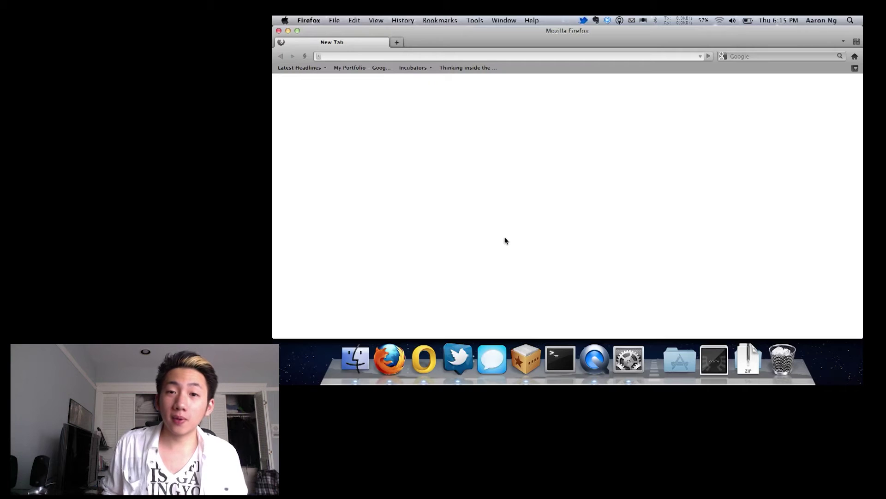
In Mission Control, add Desktops 3 and 4 and move Outlook windows into them.
key("ctrl+Up")
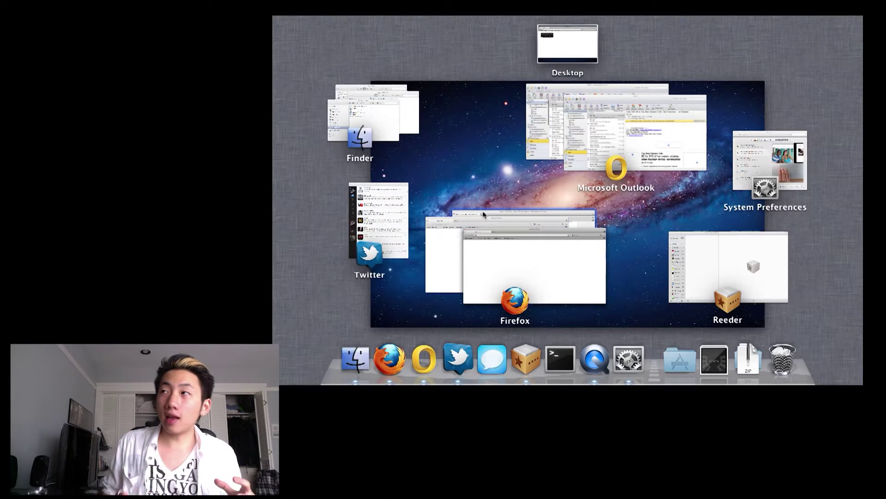
left_click_drag(536, 226, 592, 109)
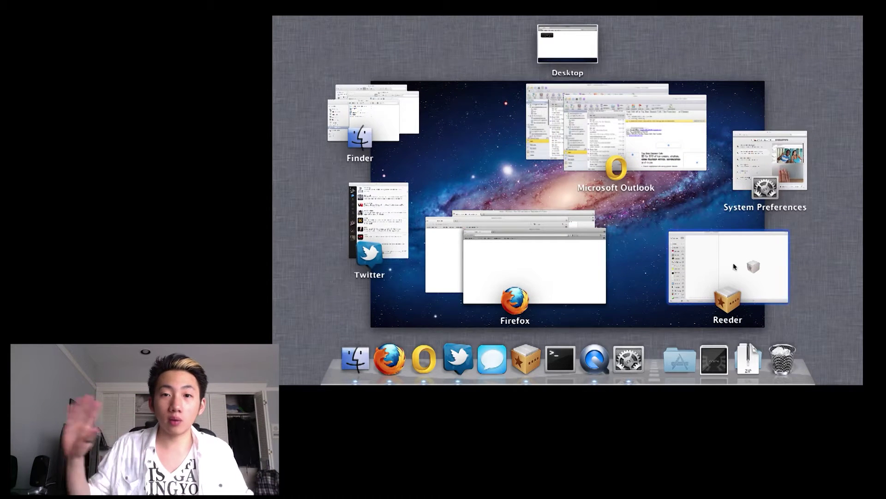
left_click_drag(727, 258, 855, 50)
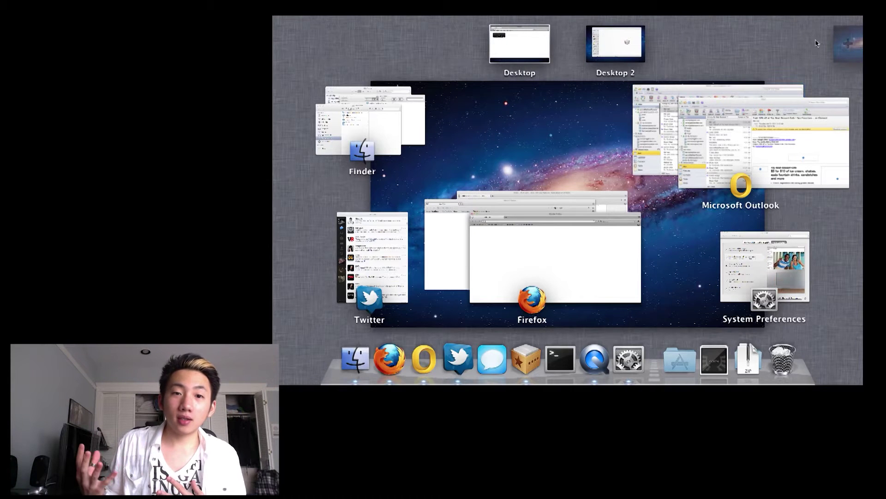
left_click(852, 44)
left_click_drag(719, 124, 663, 51)
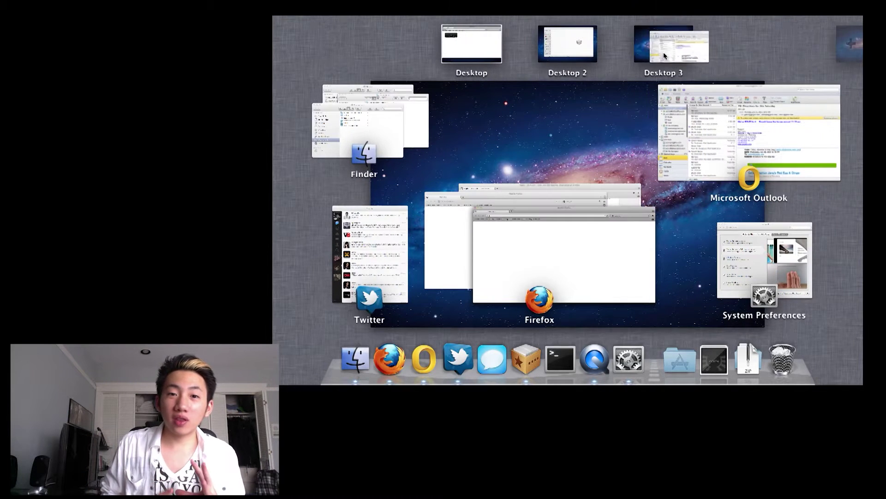
left_click(848, 43)
left_click_drag(722, 125, 695, 42)
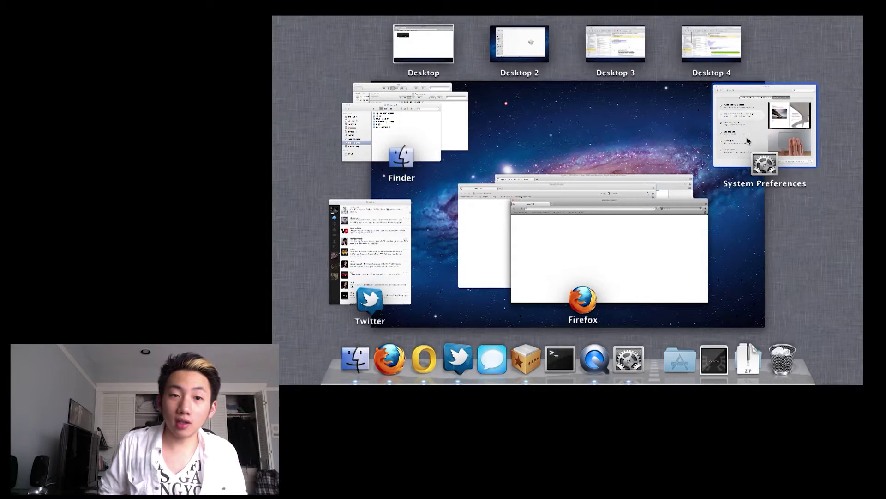
left_click_drag(789, 115, 519, 43)
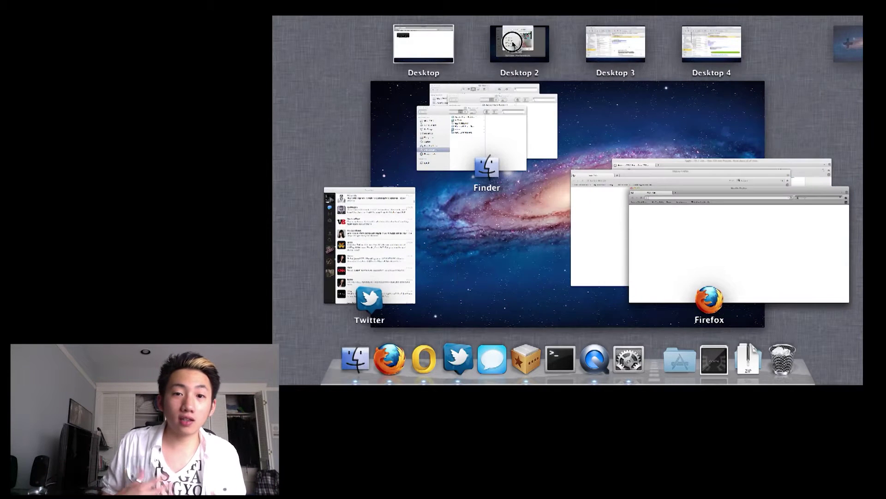
Close the extra Desktops 4 and 3, then switch to the empty Desktop 3.
left_click(858, 44)
left_click(635, 23)
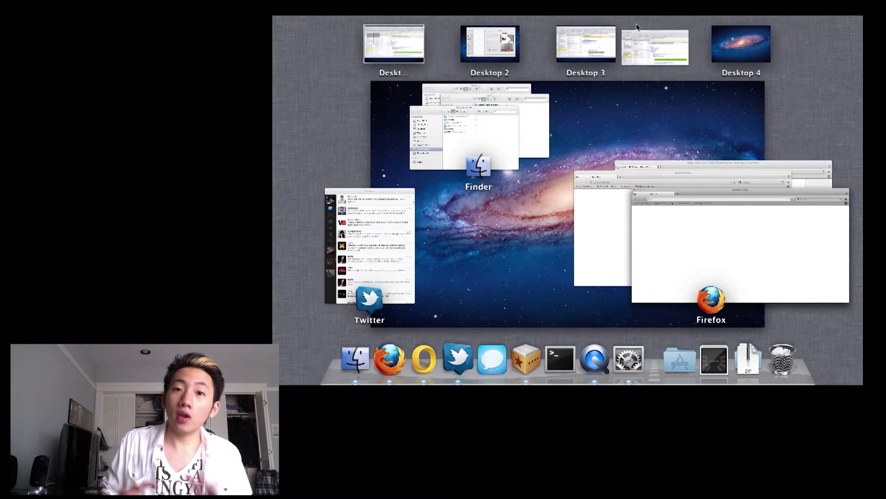
left_click(586, 24)
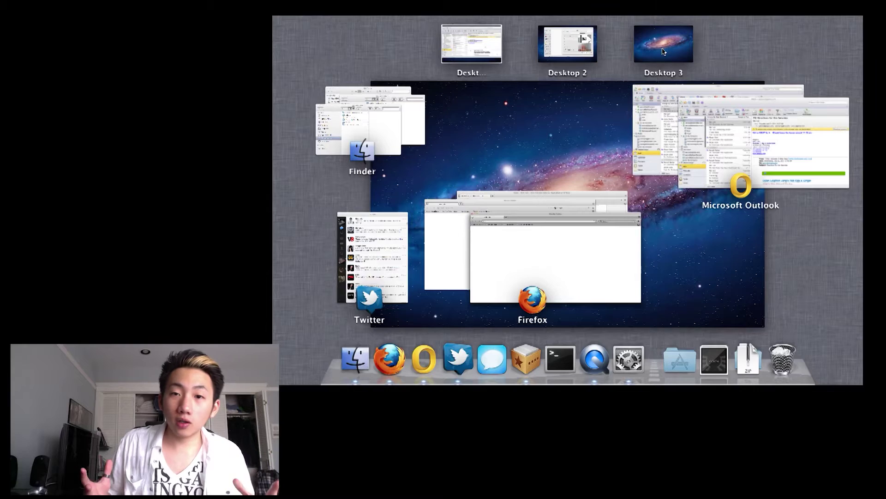
left_click(366, 141)
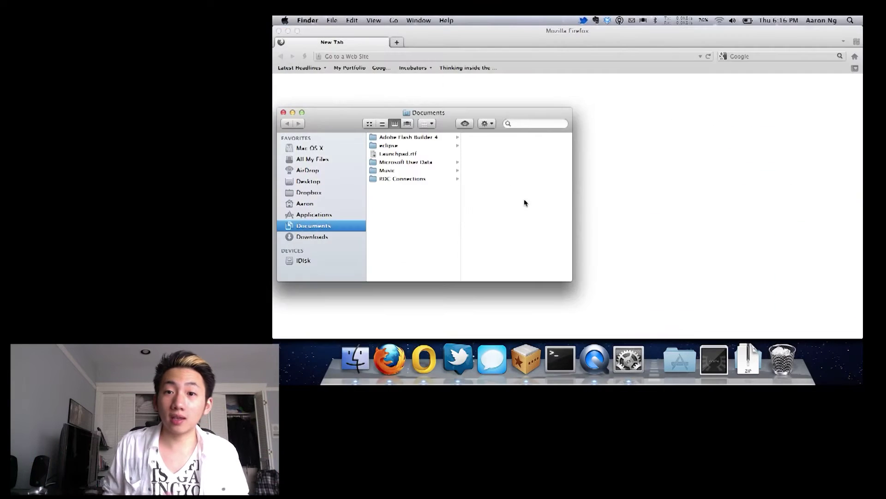
key("ctrl+Up")
key("ctrl+Up")
key("ctrl+Up")
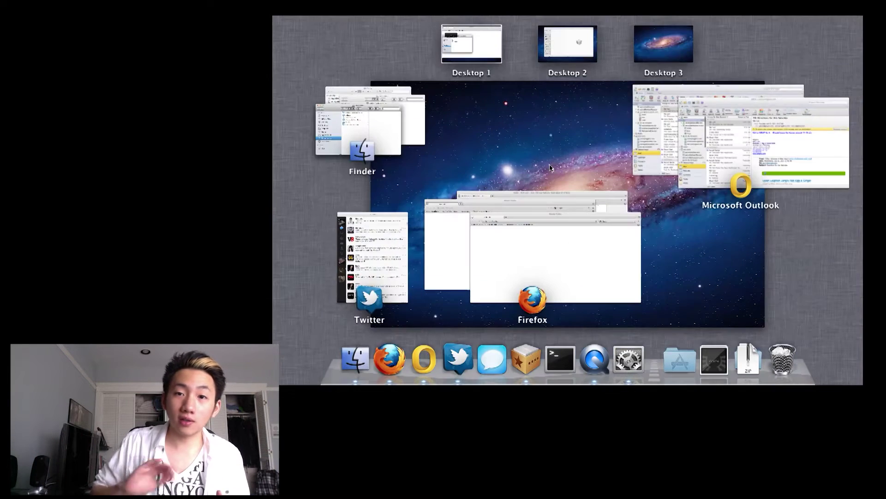
left_click(655, 50)
right_click(536, 187)
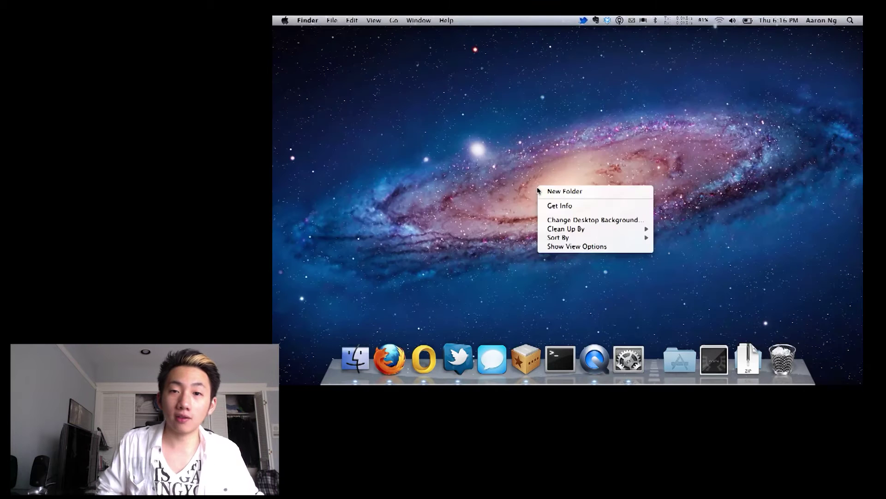
left_click(561, 221)
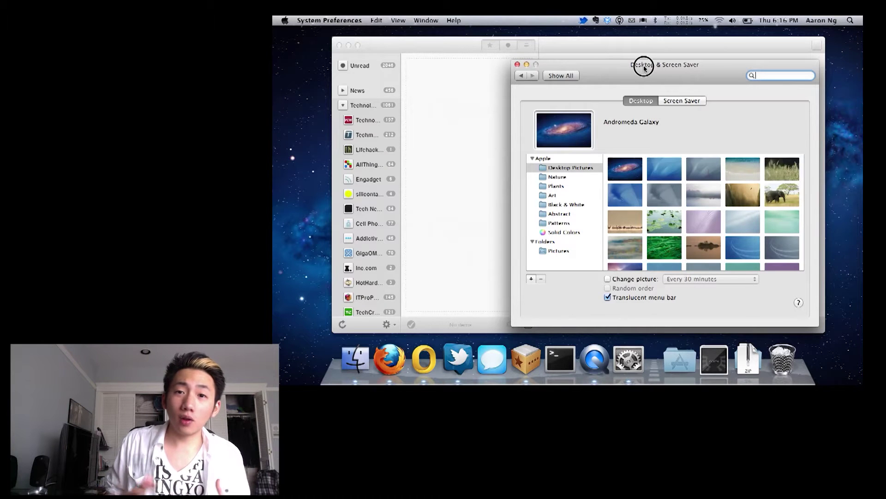
left_click_drag(644, 67, 858, 162)
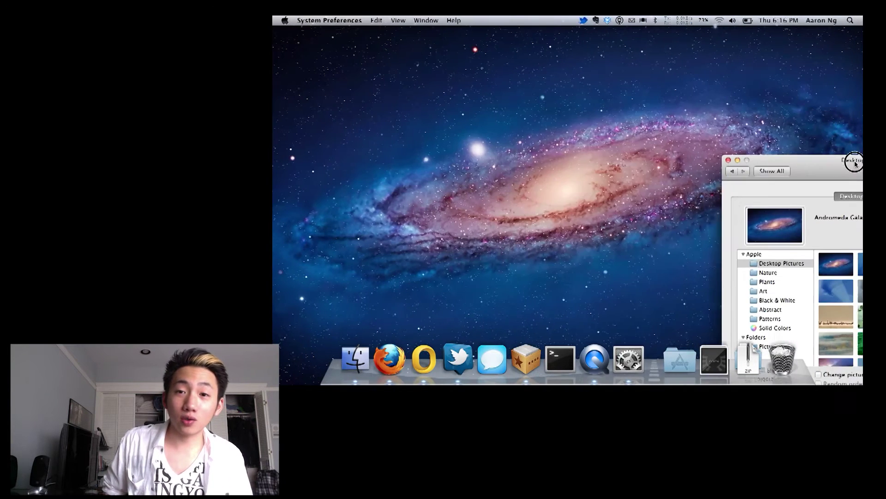
left_click_drag(857, 162, 575, 71)
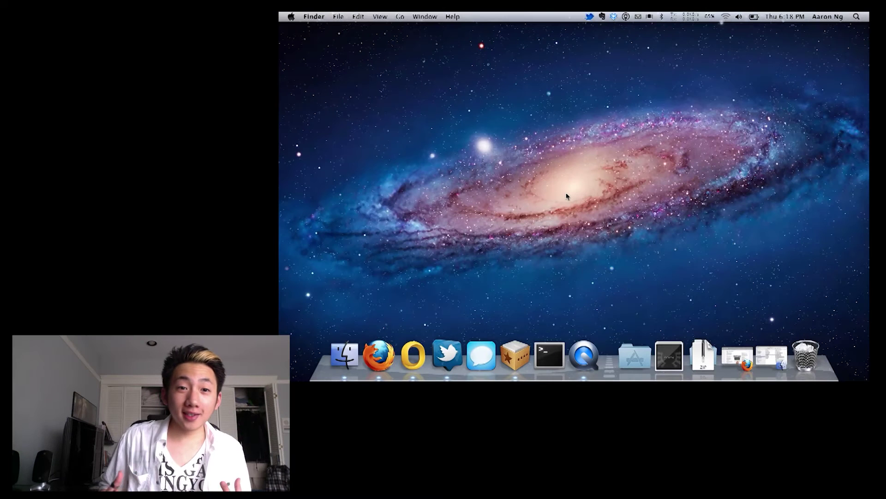
Open Launchpad and try swapping Dropbox and DockView, restoring their original order.
key("F4")
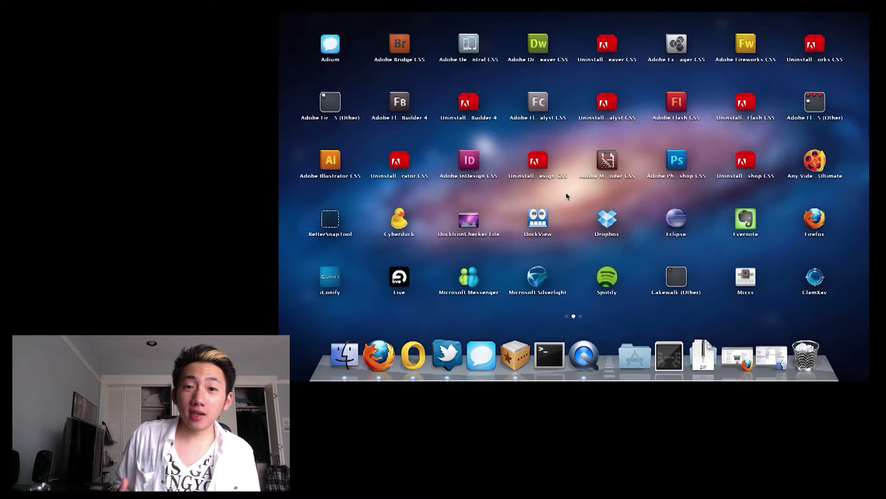
scroll(566, 194, "left", 5)
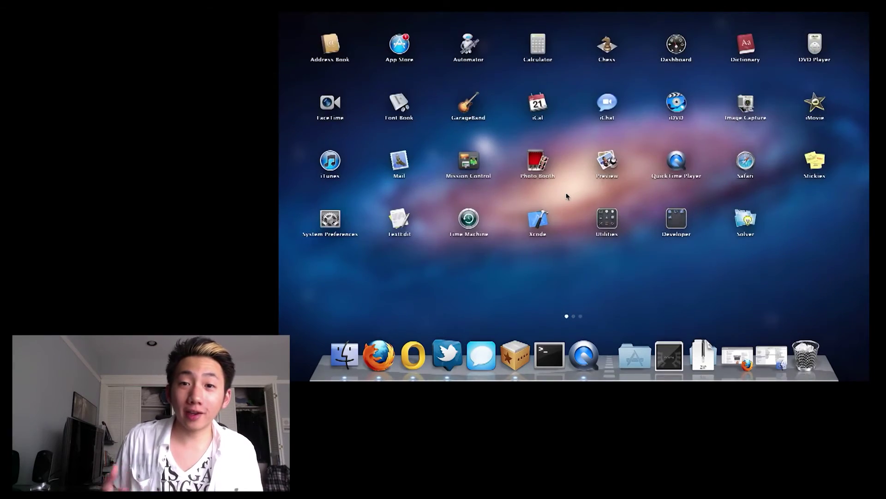
scroll(566, 192, "right", 6)
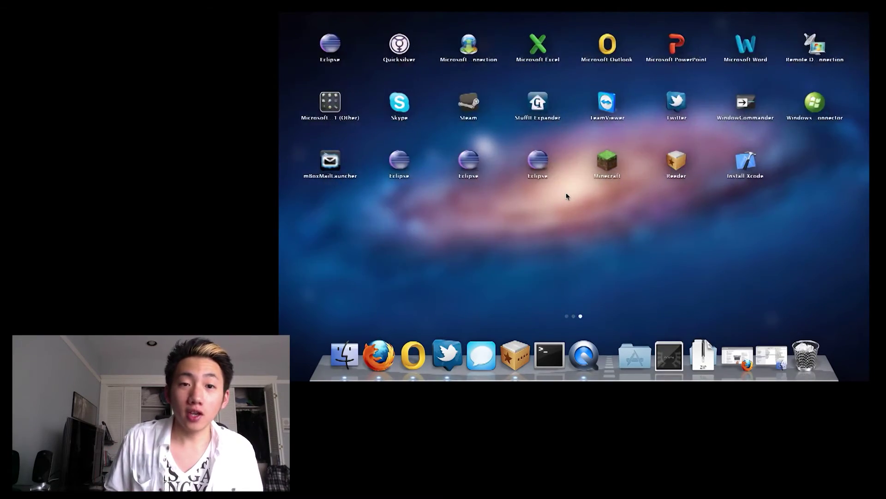
scroll(566, 193, "left", 3)
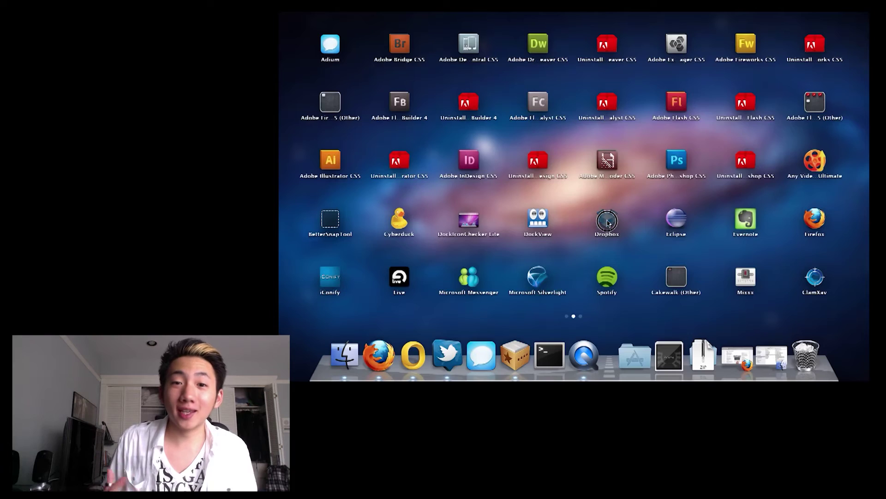
left_click(608, 222)
left_click_drag(608, 223, 538, 217)
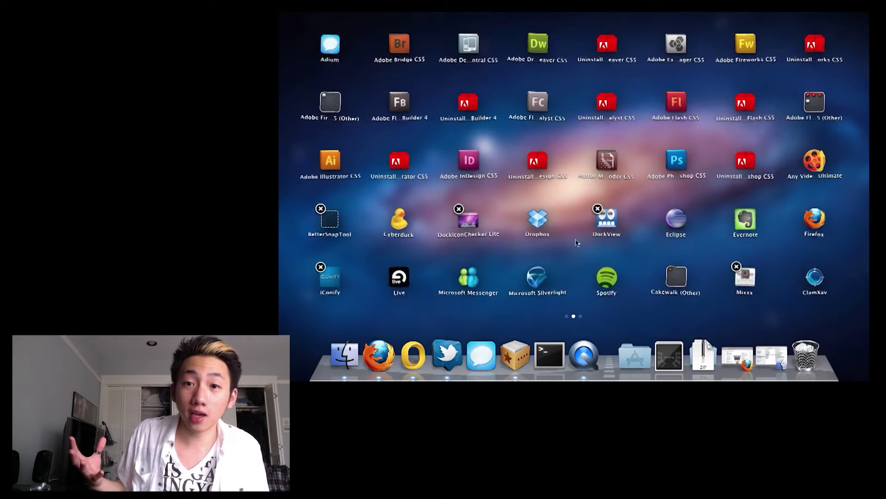
left_click_drag(610, 225, 537, 216)
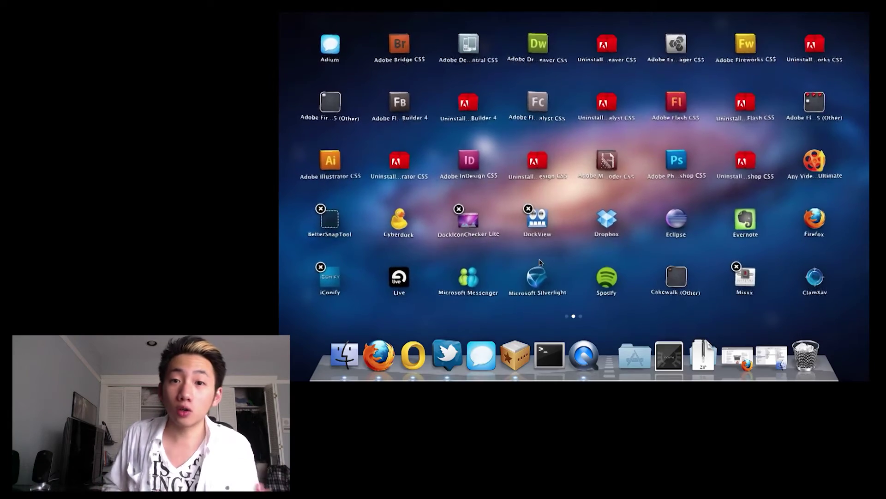
Start deleting Install Xcode from Launchpad, then cancel the deletion.
scroll(444, 262, "right", 3)
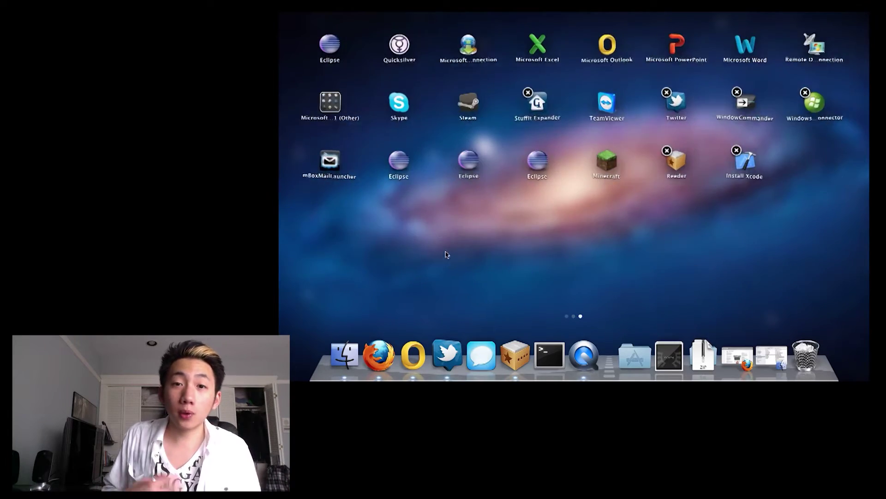
left_click(736, 152)
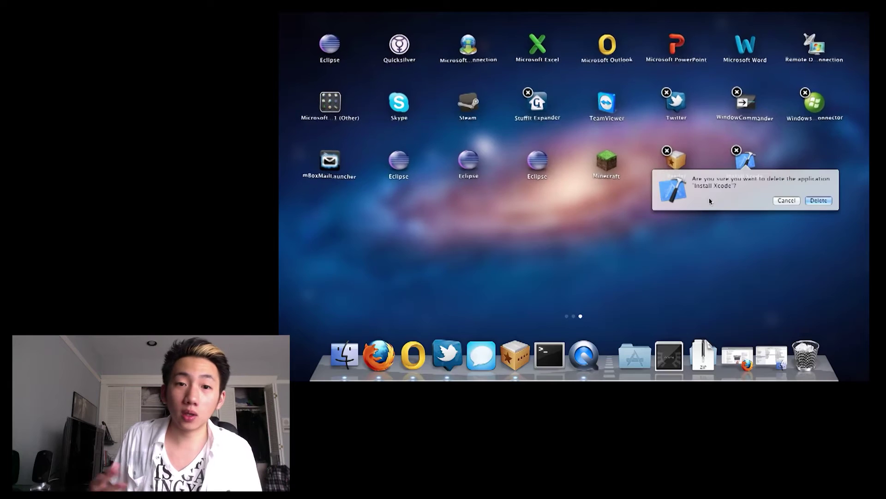
left_click(792, 200)
scroll(718, 210, "left", 5)
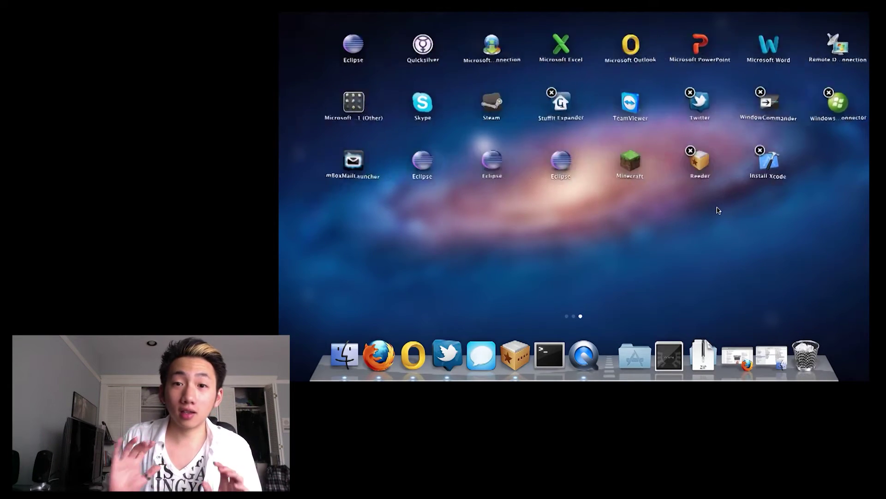
scroll(718, 210, "right", 5)
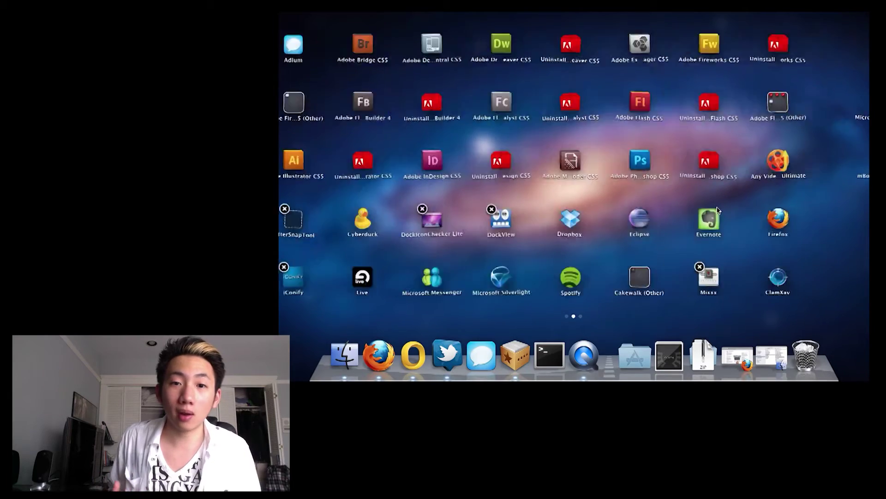
Group the Eclipse icons into a folder and pin an Eclipse icon to the Dock.
left_click_drag(403, 168, 467, 163)
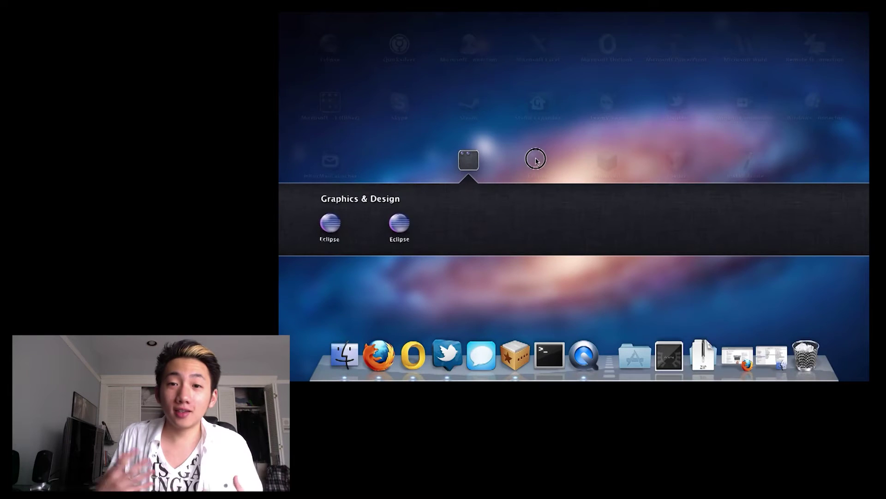
left_click_drag(399, 222, 402, 165)
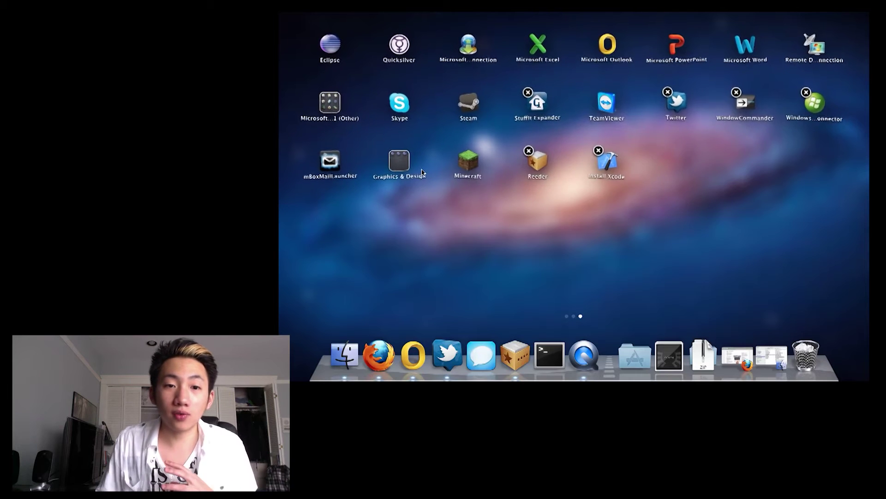
left_click(397, 167)
left_click_drag(468, 222, 601, 358)
Launch Eclipse, force quit it from its Dock menu, then close Launchpad.
left_click(602, 366)
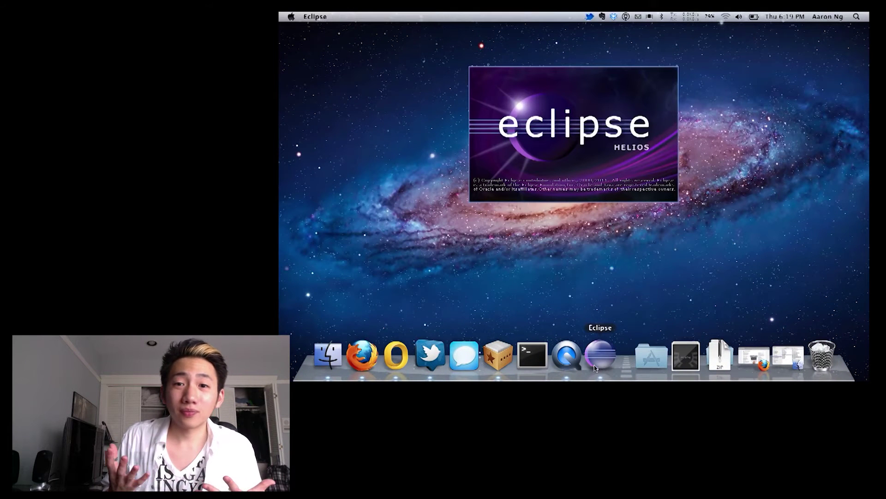
right_click(595, 367)
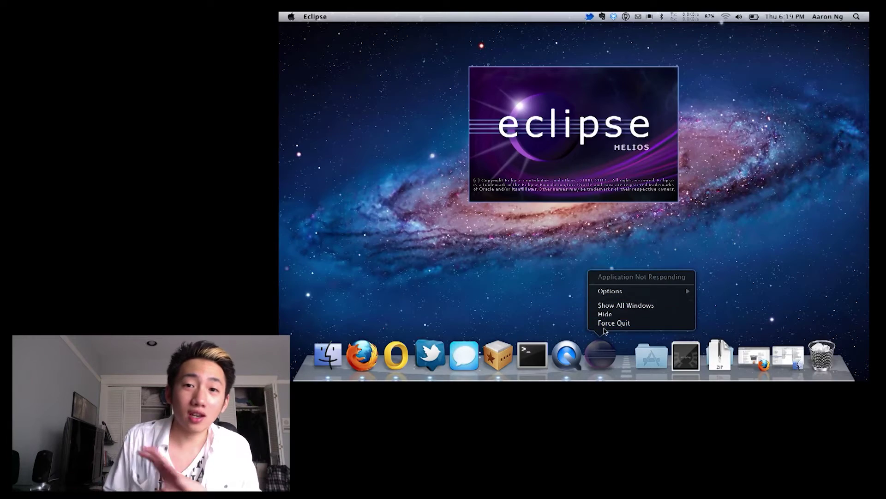
left_click(601, 321)
key("F4")
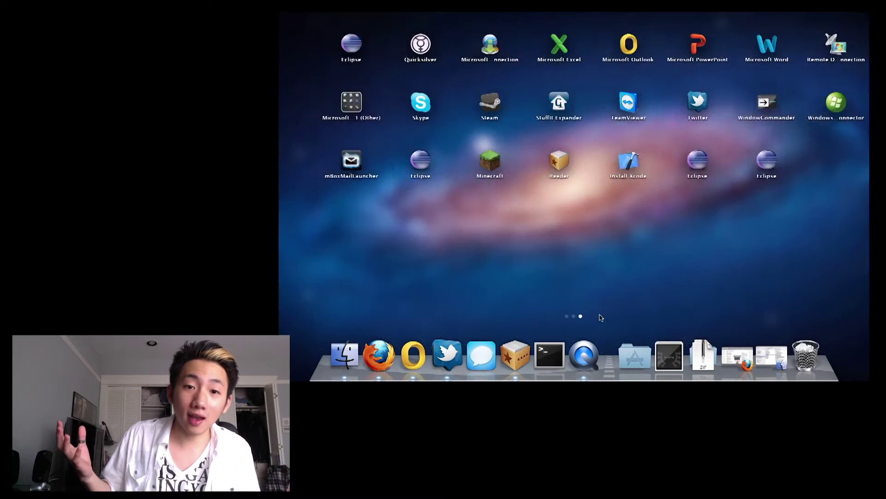
scroll(601, 277, "left", 5)
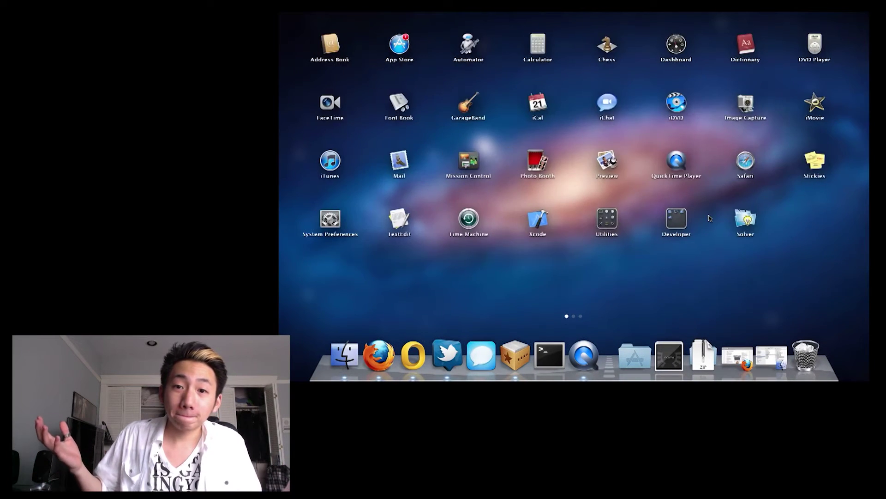
key("F4")
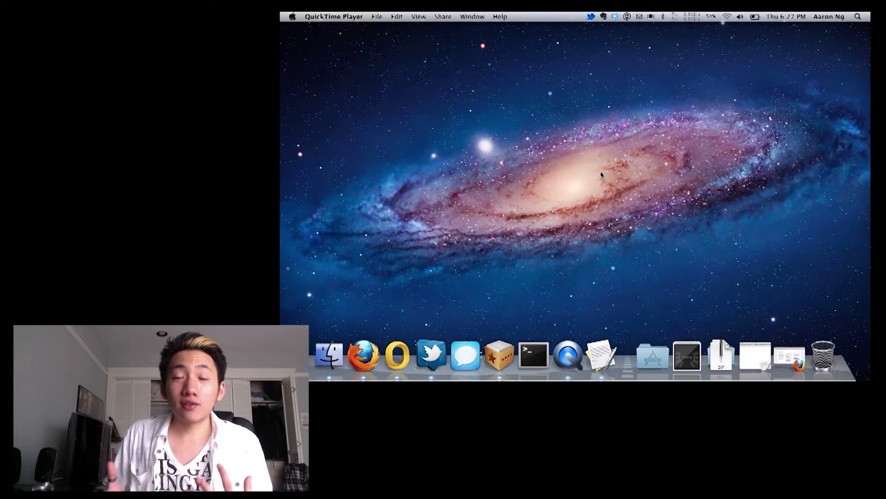
Restore the minimized Firefox window showing the Auto Save section.
left_click(789, 357)
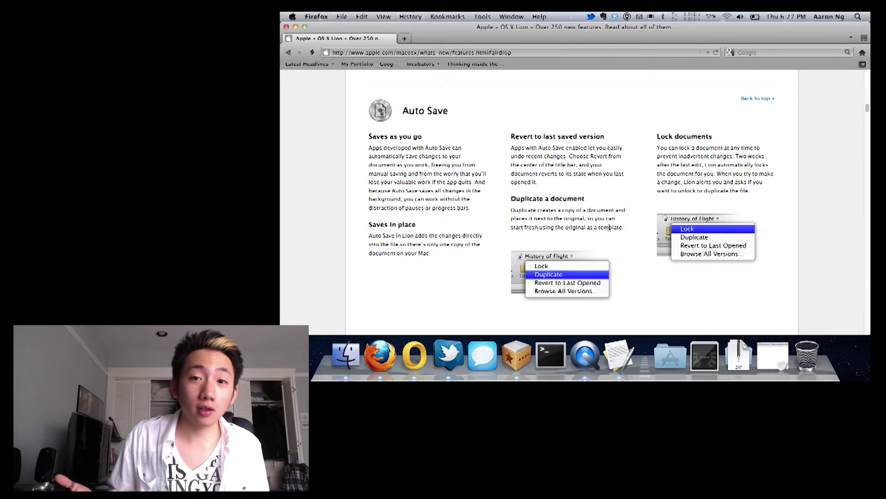
Launch TextEdit, reposition the Untitled document and unlock it from the title bar menu.
left_click(624, 355)
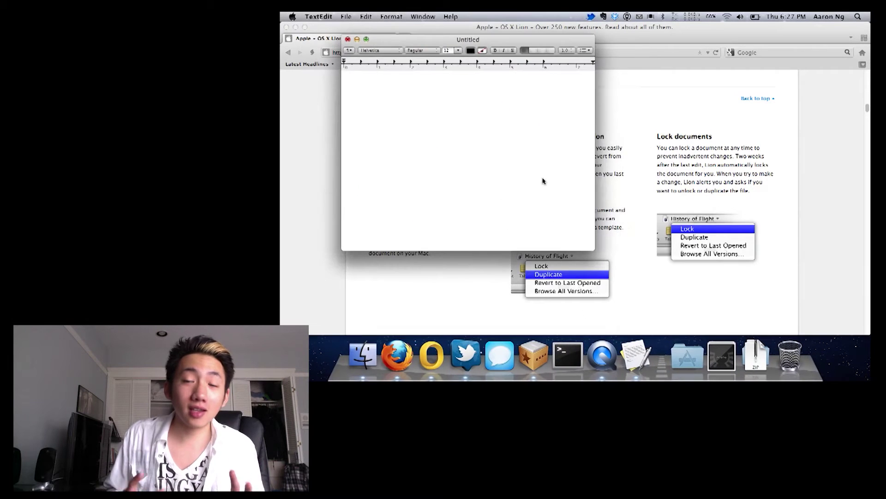
left_click_drag(467, 59, 621, 89)
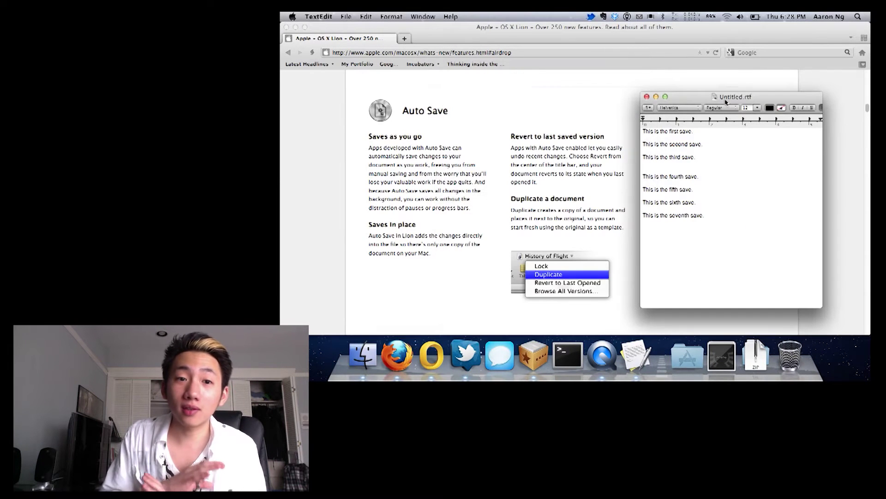
left_click(726, 98)
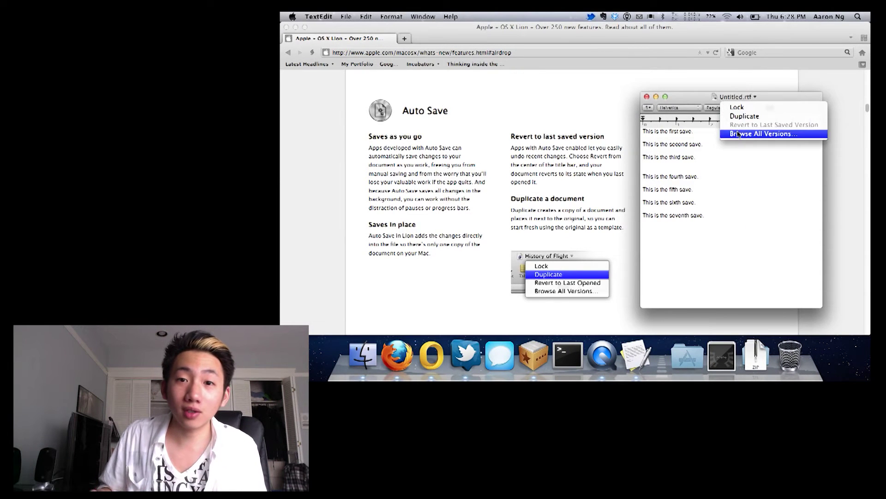
key("Escape")
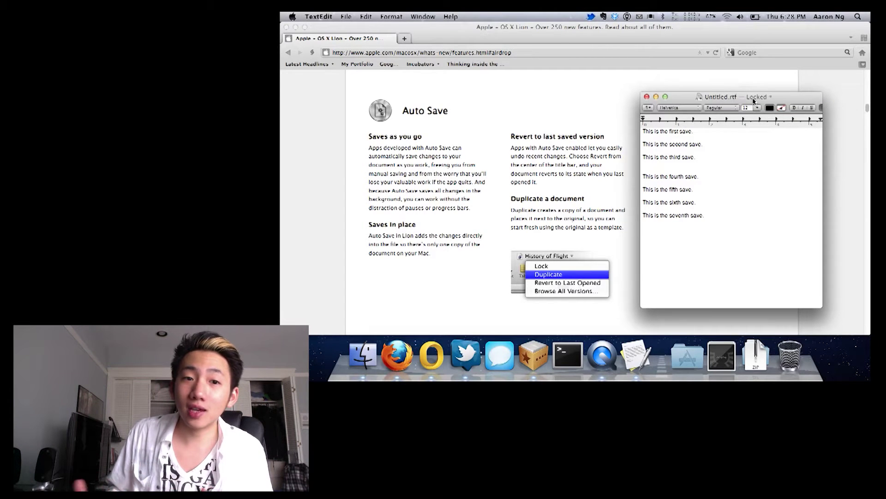
left_click(754, 98)
left_click(757, 105)
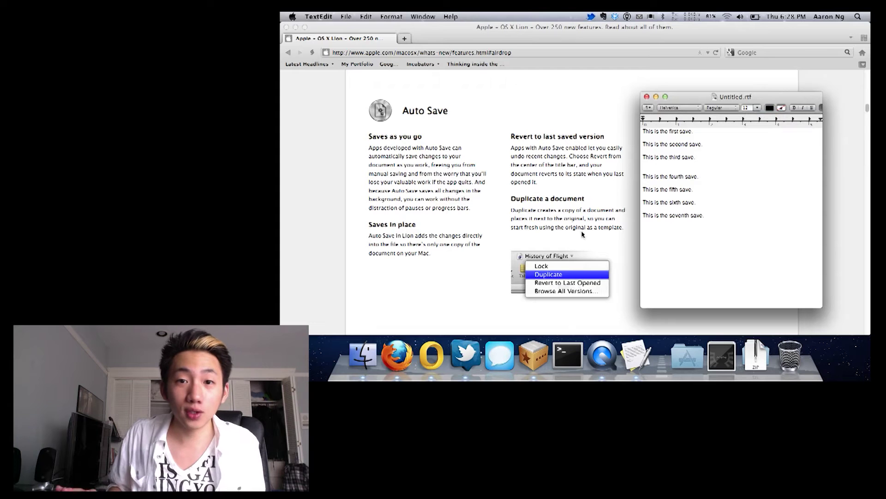
Jump to the Versions section of Apple's Lion features page in Firefox.
left_click(566, 220)
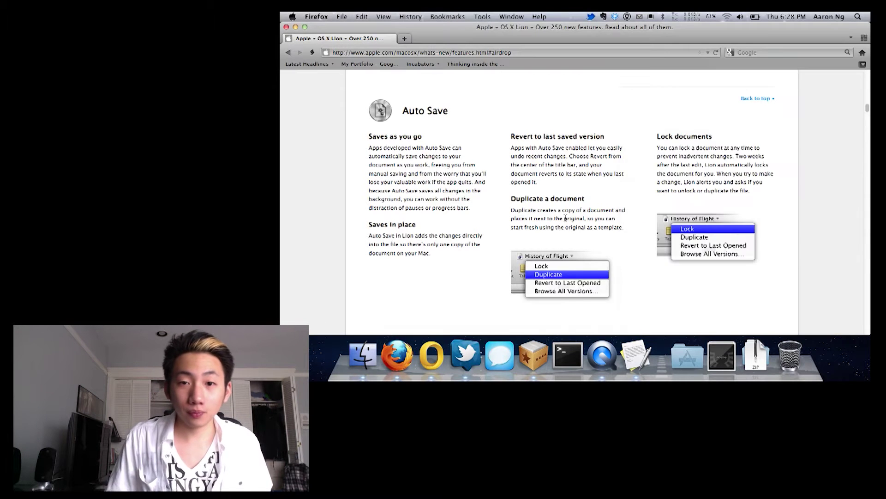
scroll(566, 220, "up", 15)
scroll(566, 220, "down", 1)
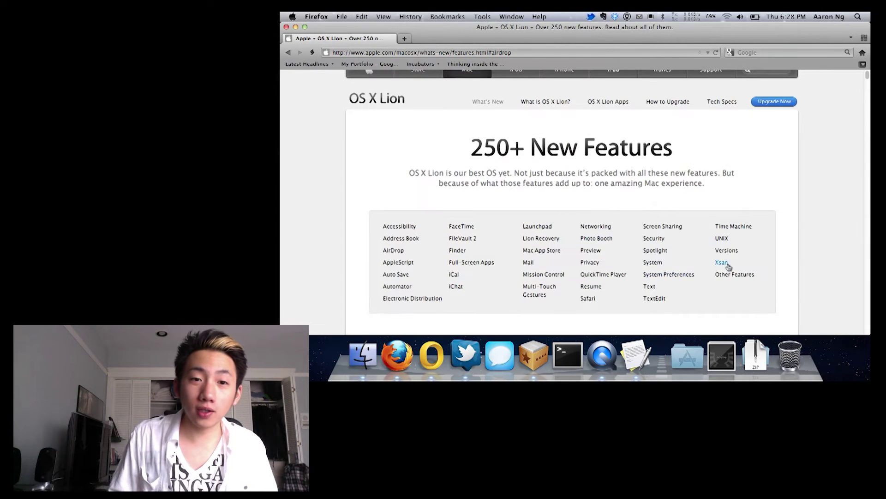
left_click(727, 250)
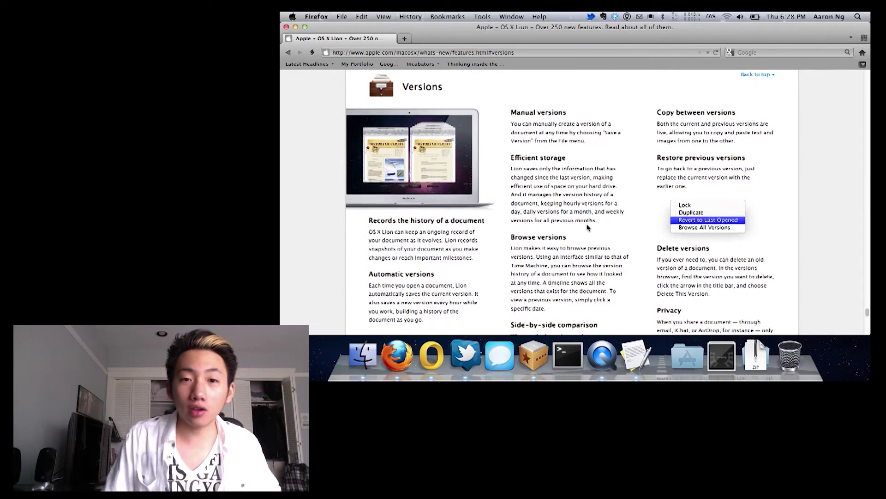
scroll(587, 225, "down", 1)
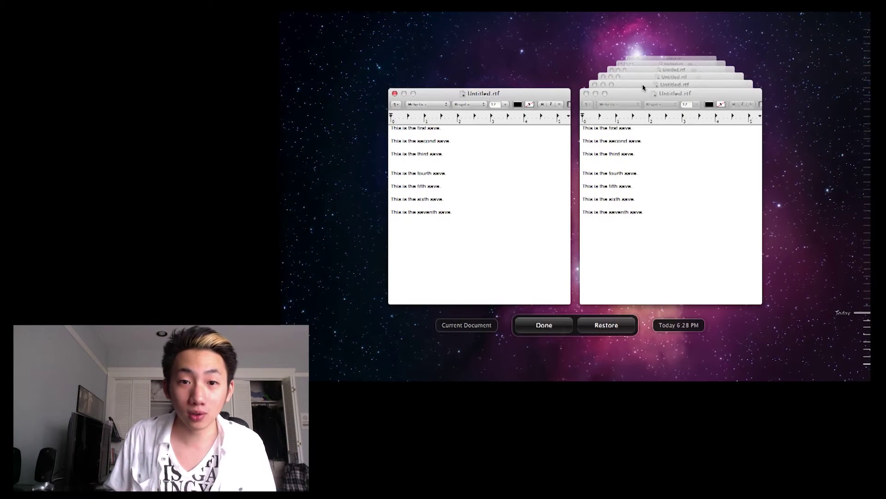
Step back through older saved versions, then pick the fourth-save version on the timeline.
left_click(655, 87)
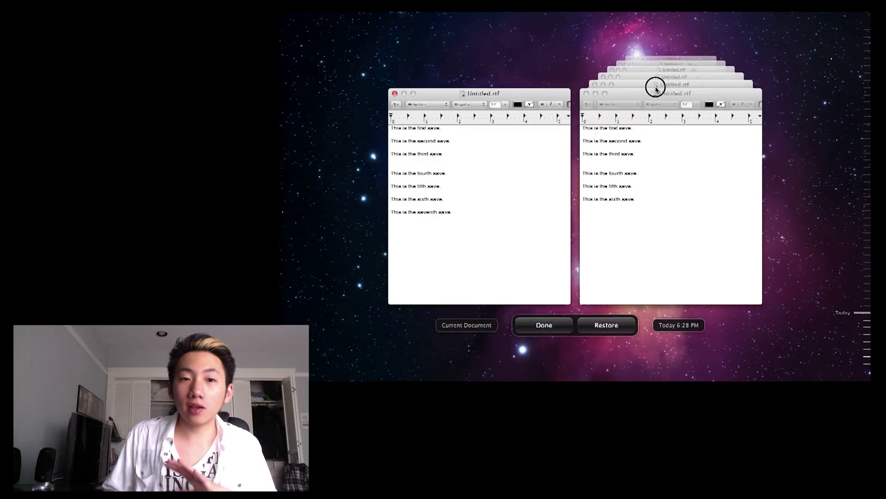
left_click(656, 86)
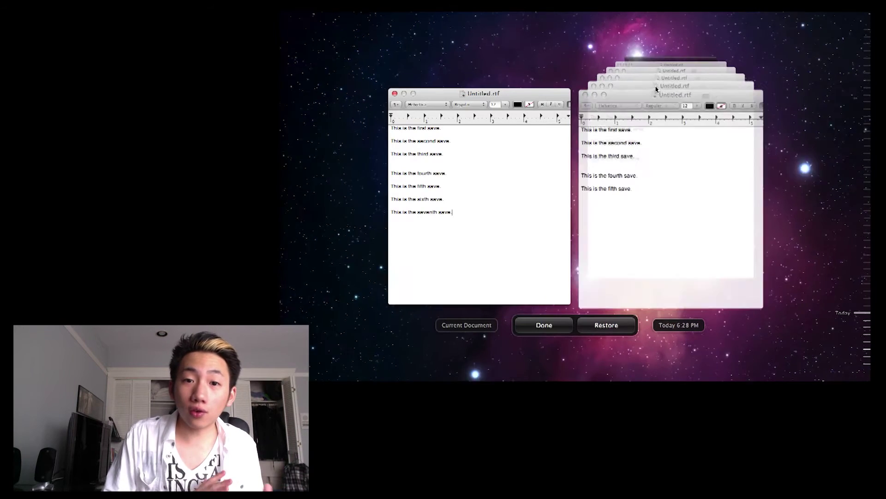
left_click(653, 85)
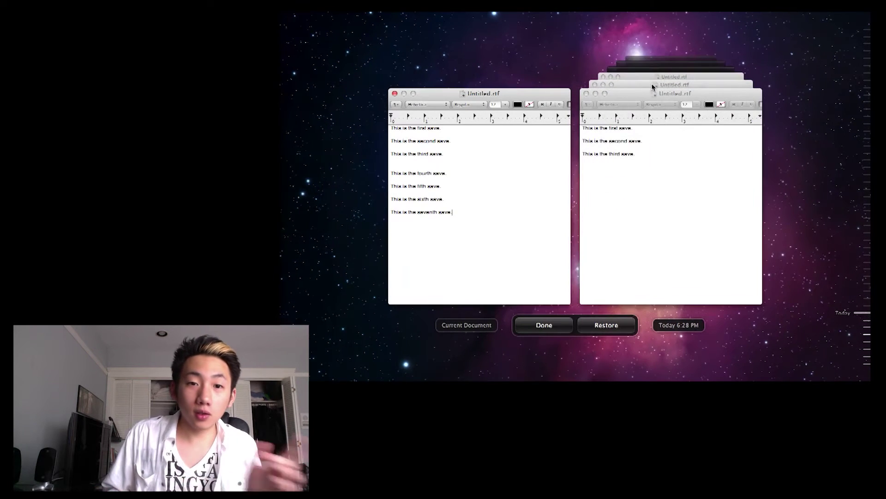
left_click(650, 86)
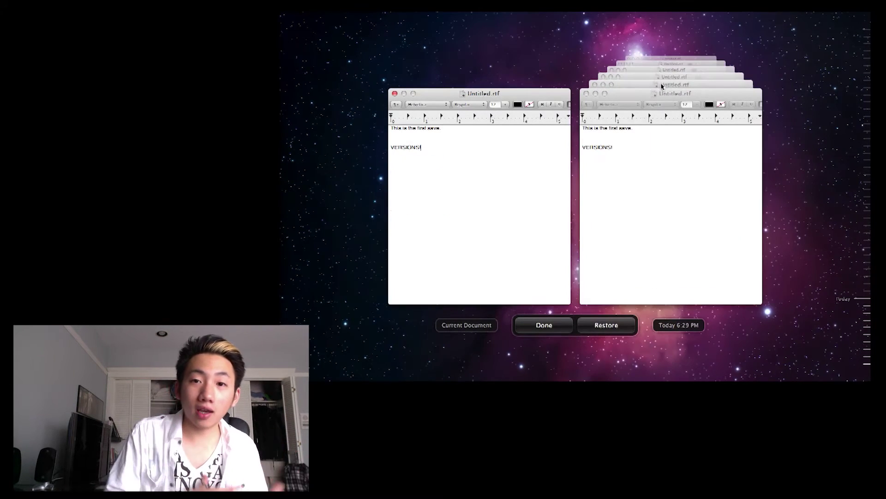
left_click(661, 86)
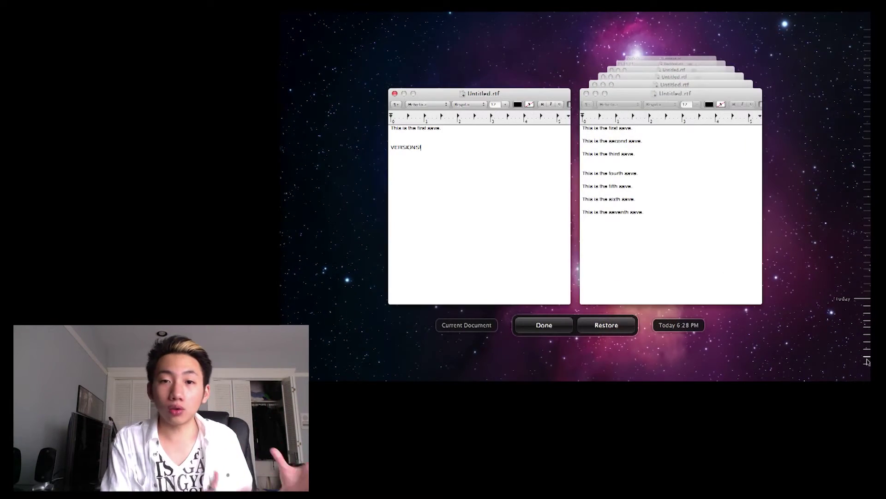
left_click(864, 340)
left_click(863, 320)
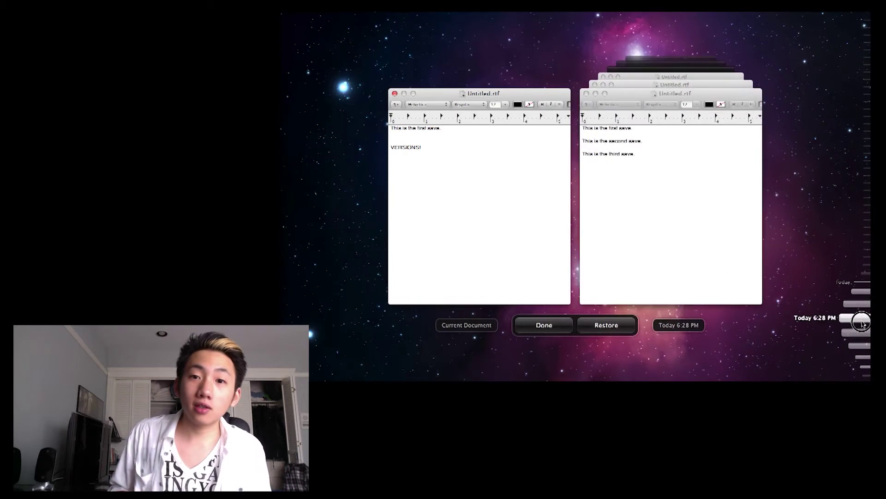
left_click(858, 325)
Exit the version browser, close the document, and open and close a blank document.
left_click(552, 327)
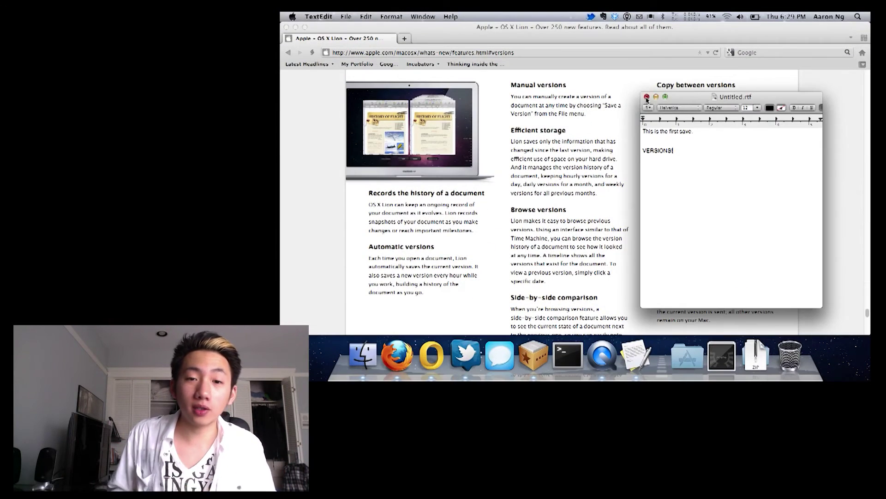
left_click(647, 98)
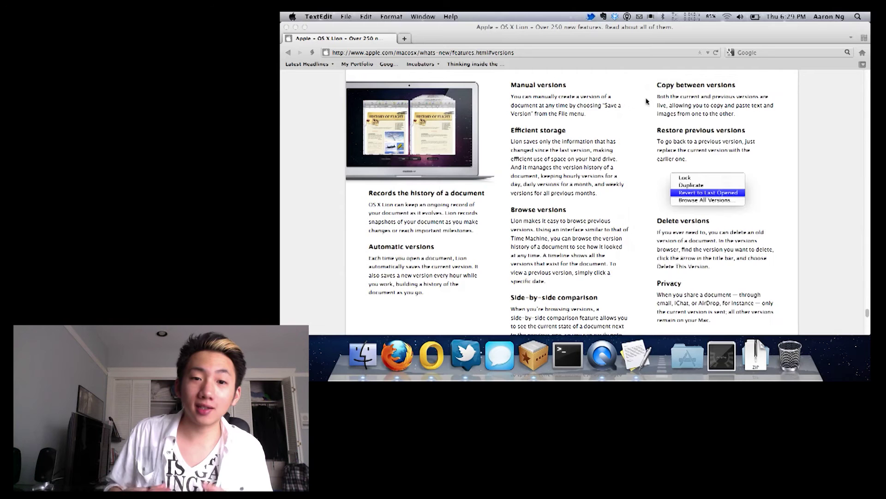
left_click(635, 360)
left_click(348, 40)
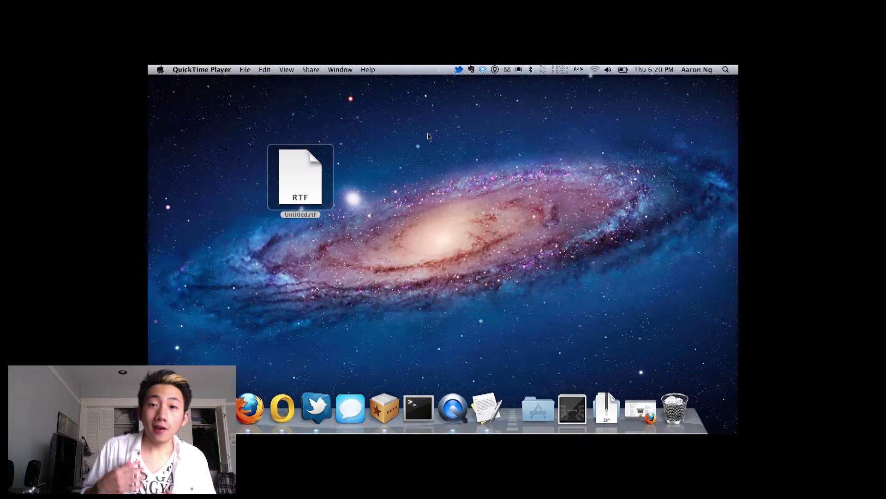
Drag Untitled.rtf into a new Finder window's AirDrop view, then restore the minimized Firefox window.
left_click(300, 180)
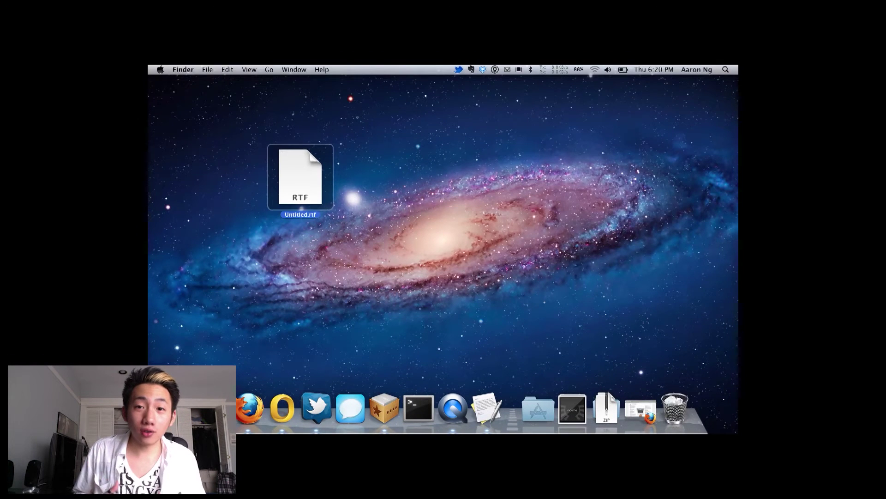
key("super+n")
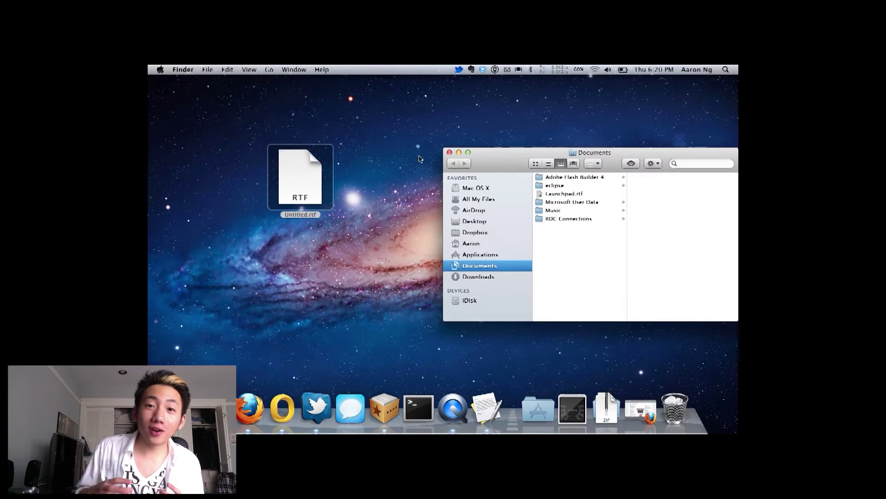
left_click(474, 210)
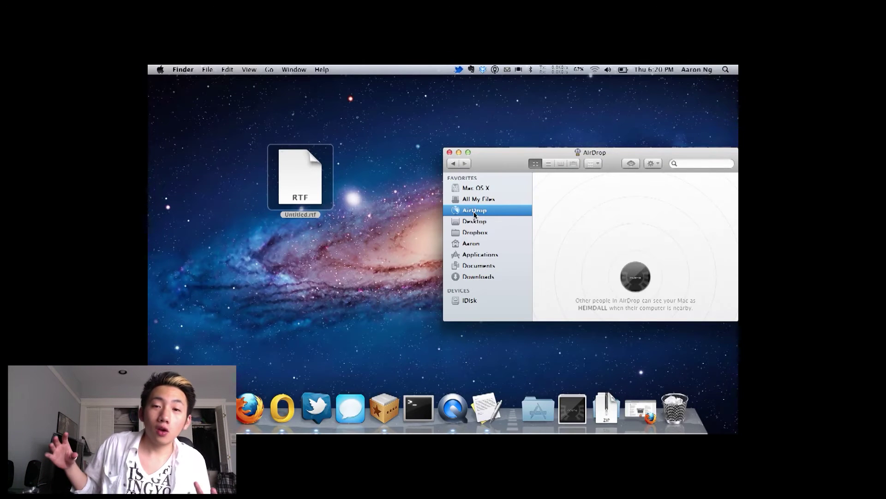
left_click_drag(559, 152, 470, 141)
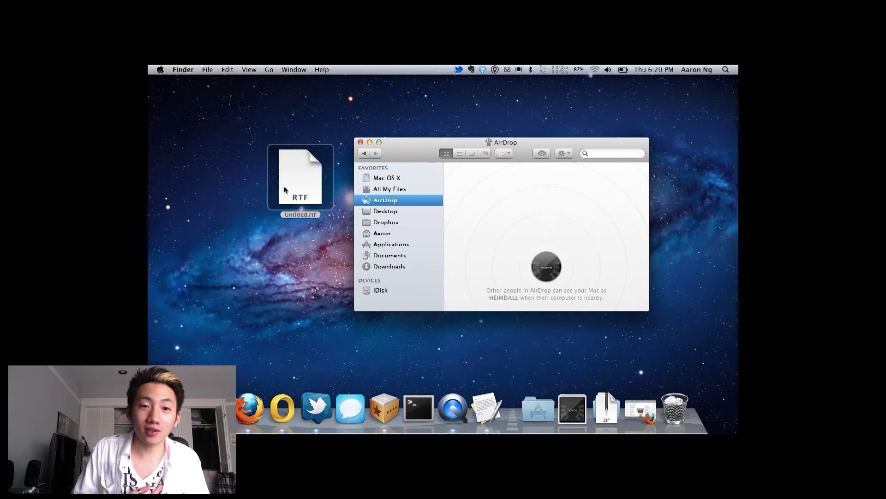
left_click_drag(305, 196, 326, 175)
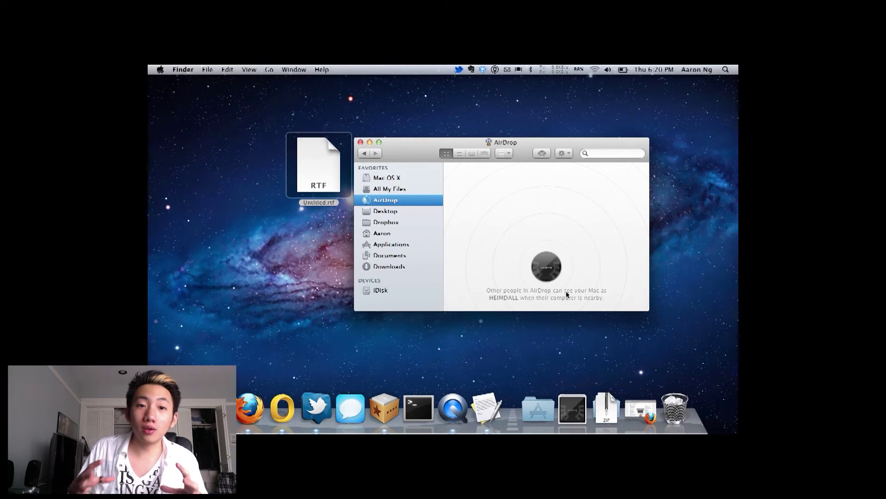
left_click(640, 409)
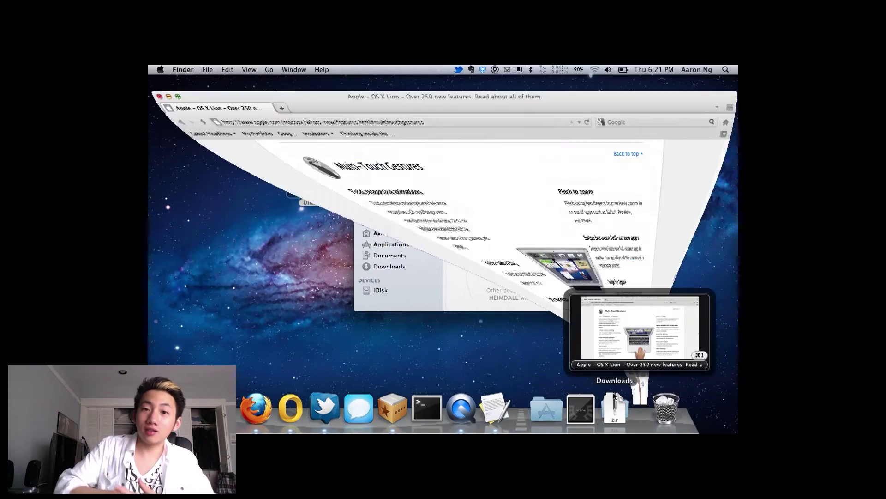
Follow the AirDrop link in the OS X Lion features index.
scroll(335, 289, "up", 20)
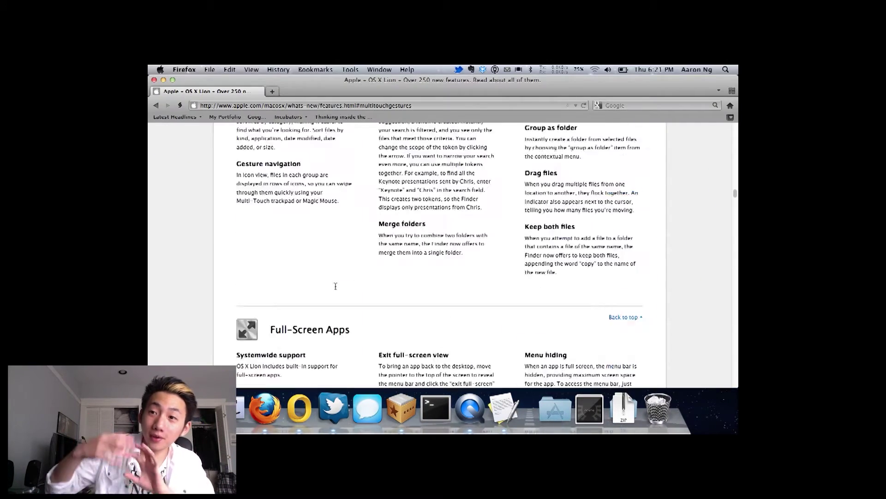
left_click(261, 320)
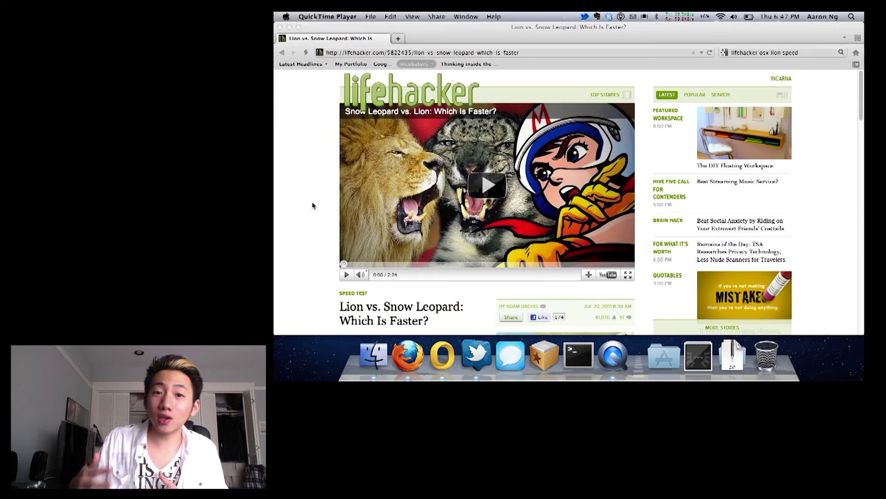
Scroll the Lifehacker article down to the speed test results showing 4:43 and 4:29 totals.
left_click(312, 201)
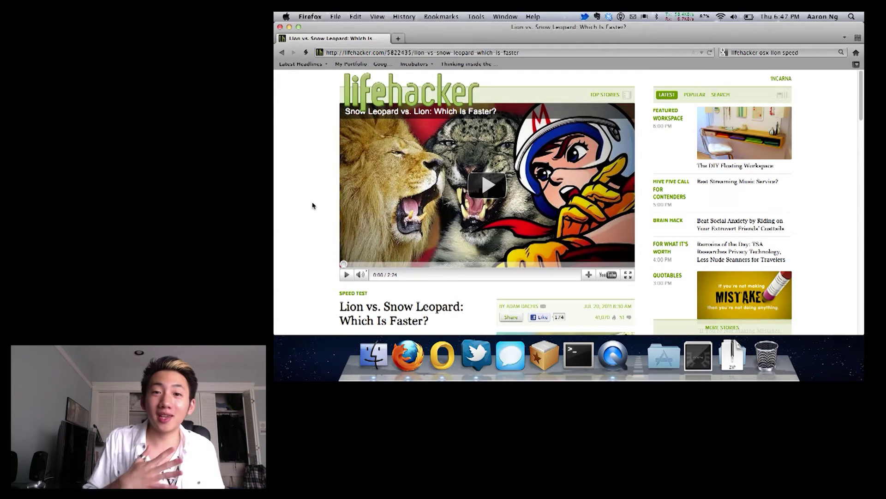
scroll(312, 206, "down", 3)
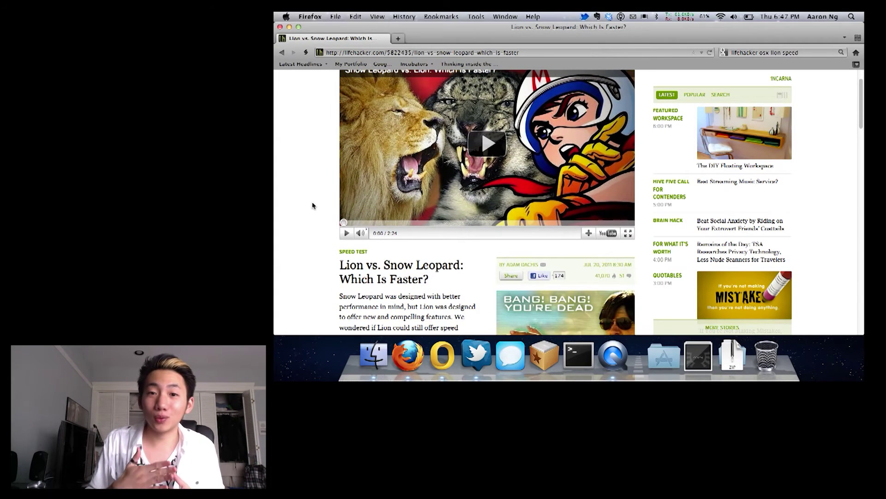
scroll(312, 203, "down", 3)
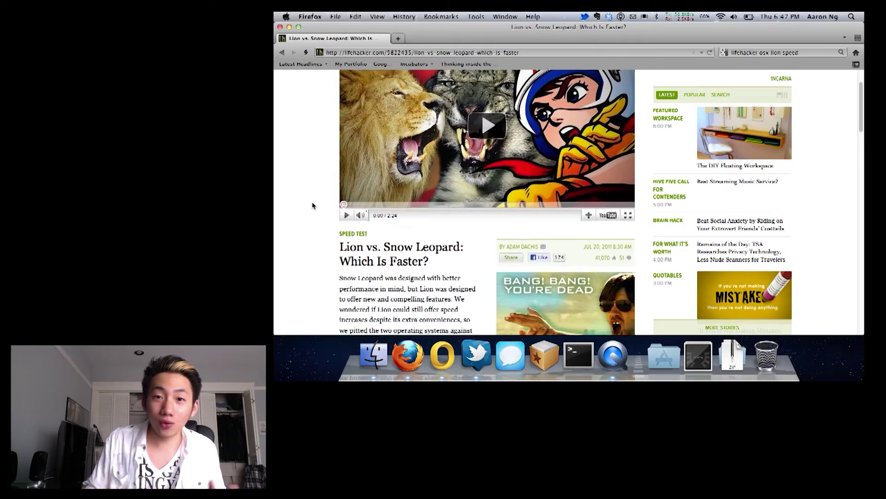
scroll(312, 205, "down", 8)
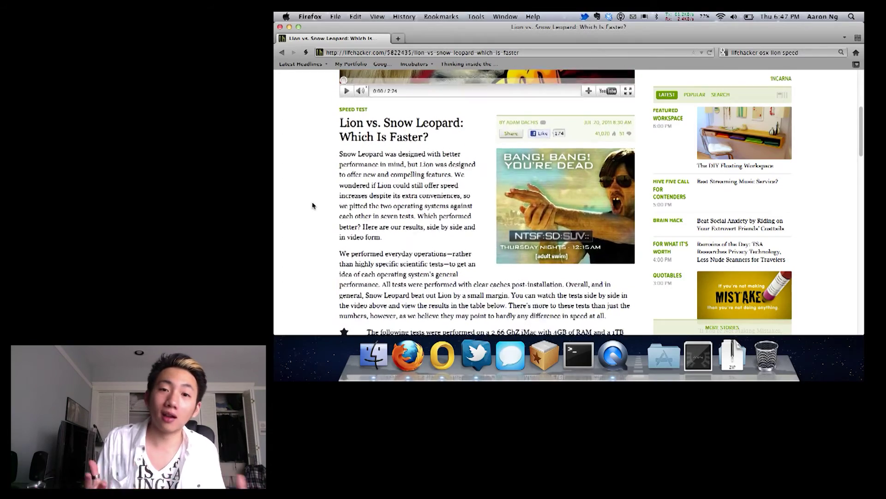
scroll(313, 206, "down", 7)
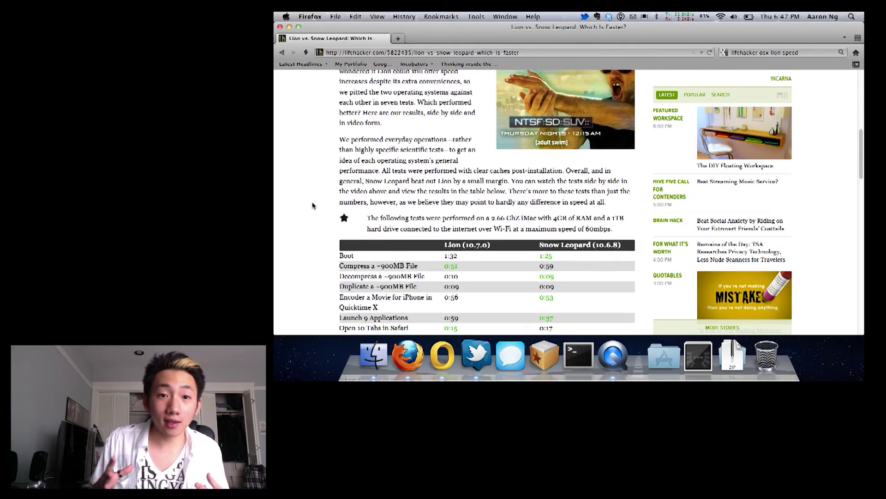
scroll(312, 205, "down", 5)
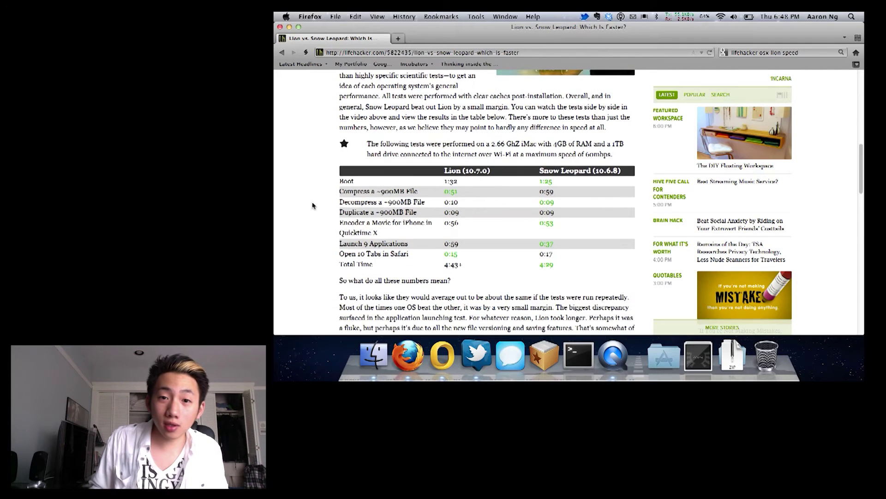